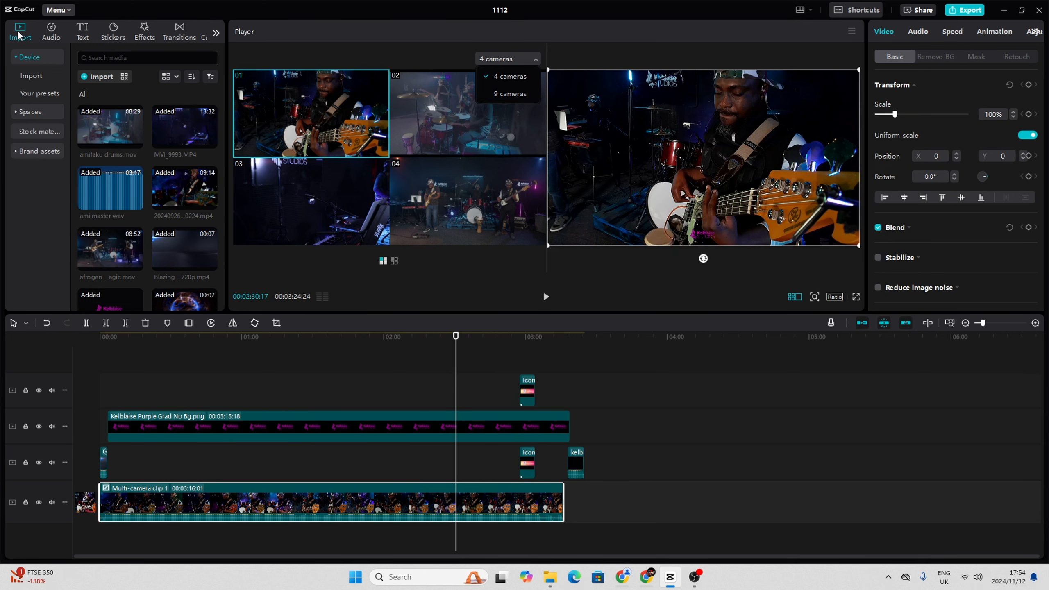
- Undo the multi-camera clip creation and the timeline edits made before it
click(29, 79)
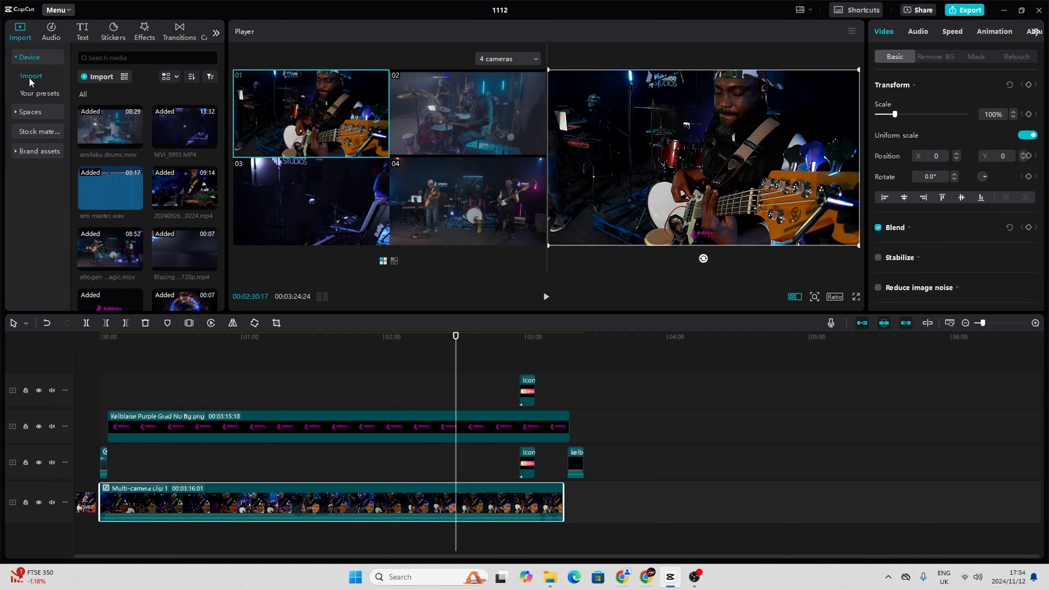
key(ctrl+z)
key(ctrl+z)
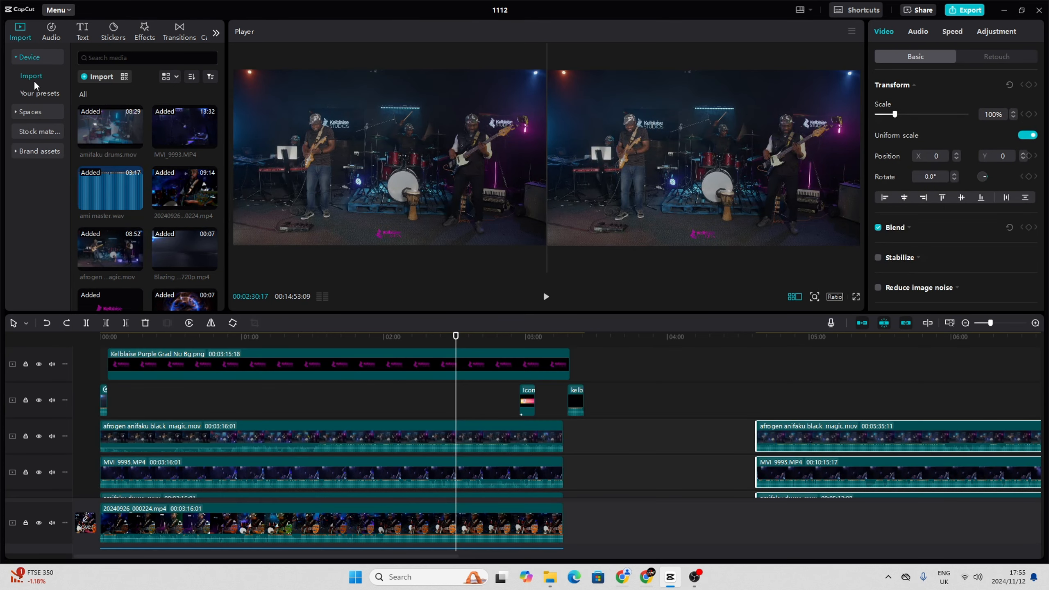
key(ctrl+z)
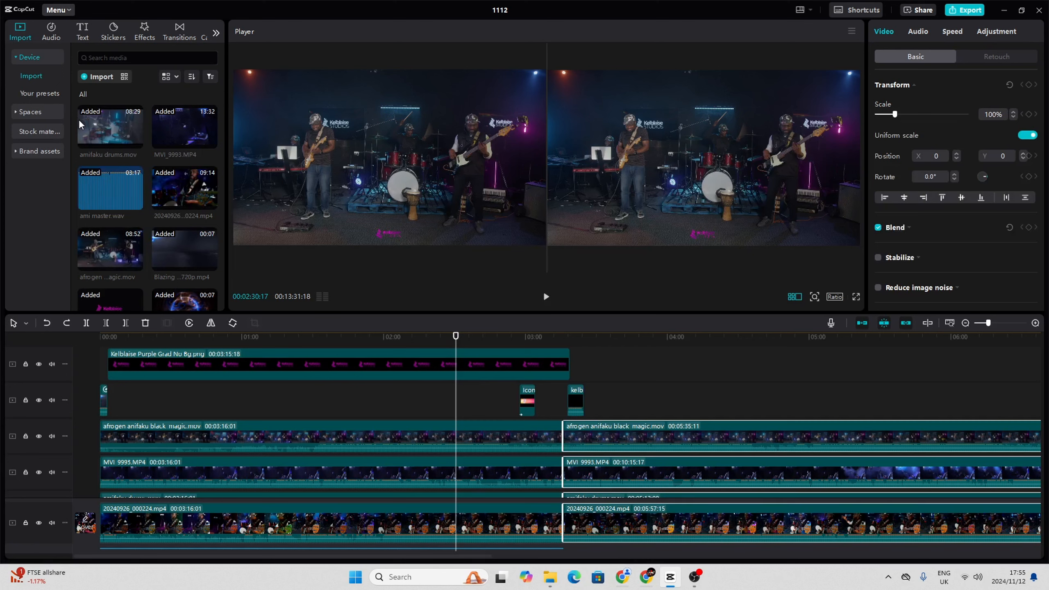
- Delete all clips from the timeline
click(377, 391)
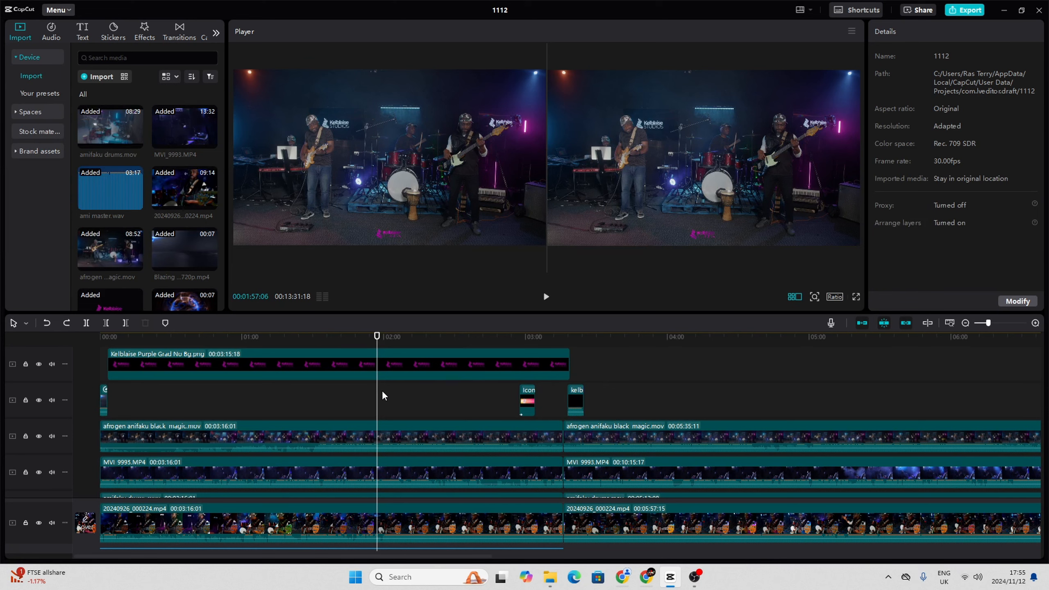
key(ctrl+a)
key(Delete)
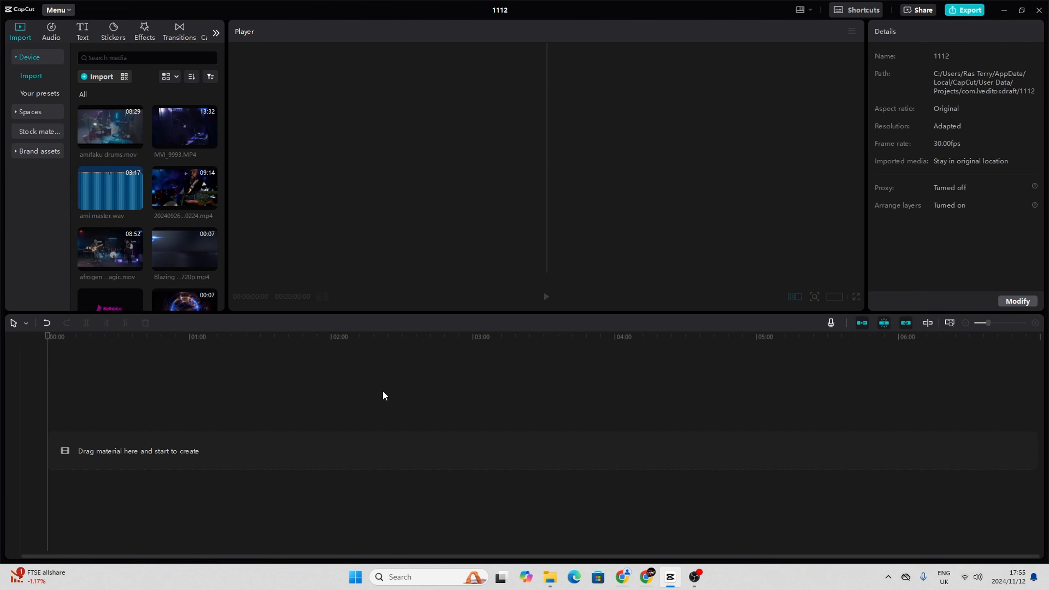
- Add ami master.wav, amifaku drums.mov, MVI_9993.MP4, 20240926_000224.mp4 and the afrogen anifaku black magic video from the media library to the timeline together
click(169, 192)
click(110, 194)
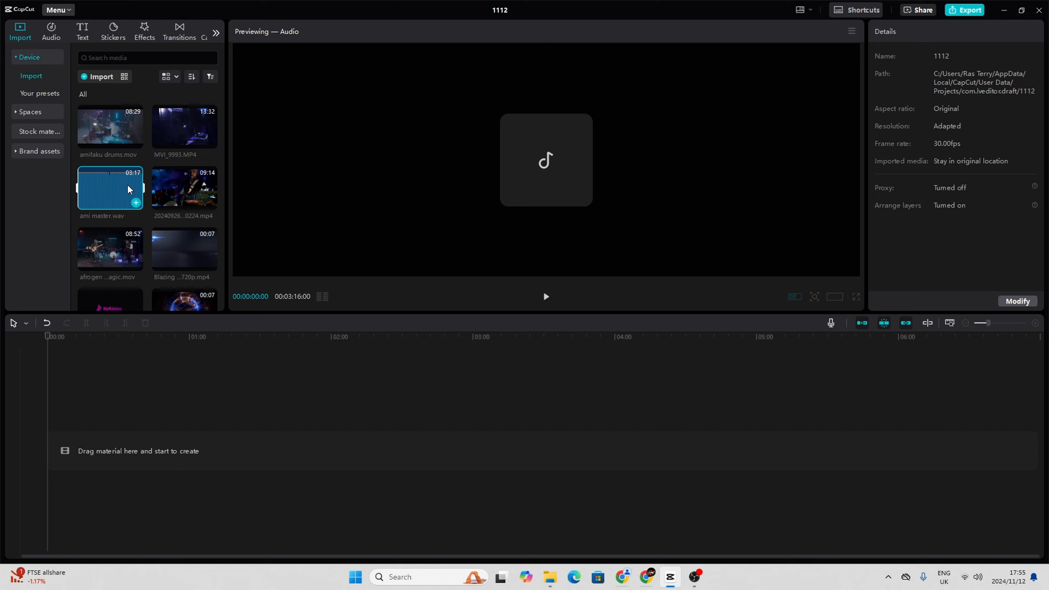
ctrl+click(102, 136)
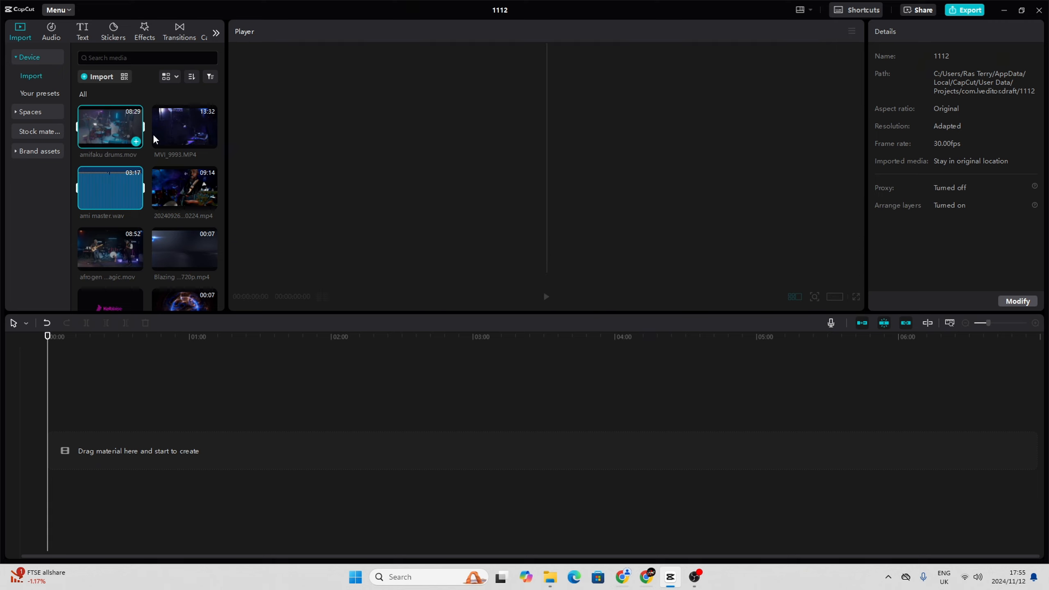
ctrl+click(176, 139)
ctrl+click(177, 184)
ctrl+click(138, 242)
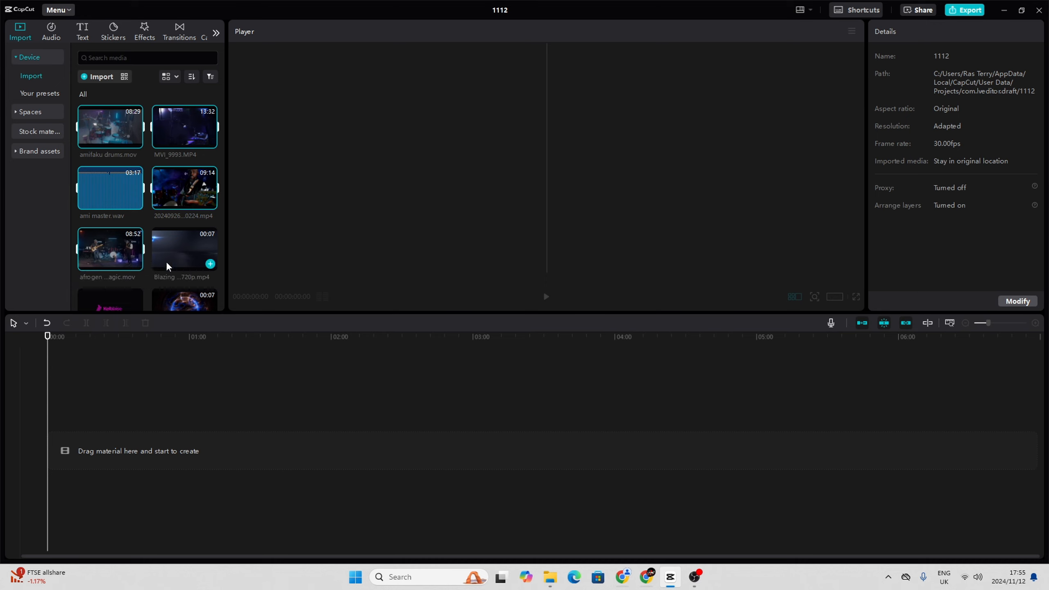
ctrl+click(165, 262)
ctrl+click(172, 249)
drag(108, 191, 91, 445)
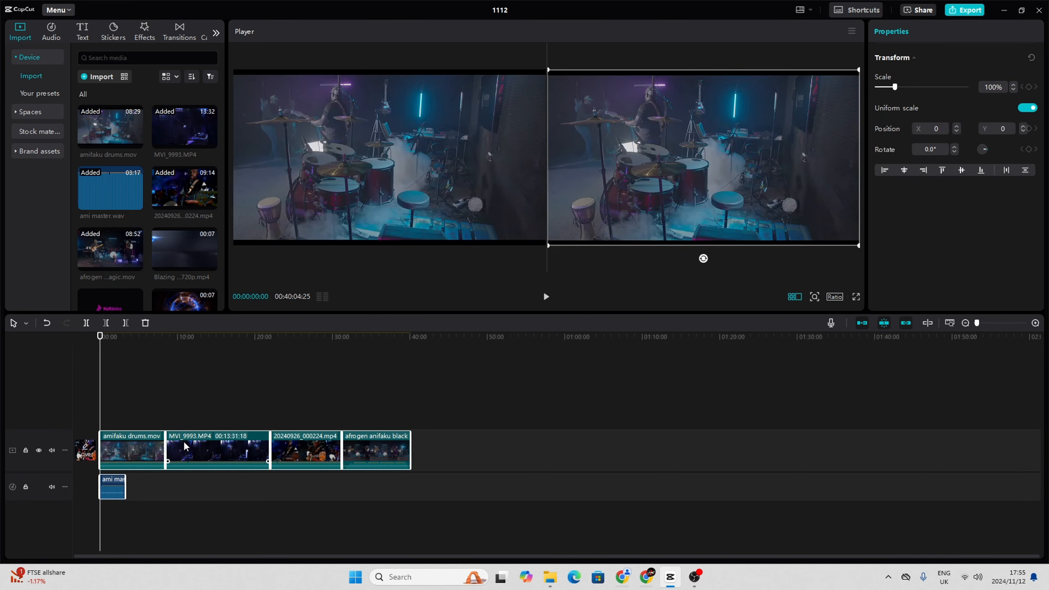
- Stack MVI_9993.MP4, 20240926_000224.mp4 and the afrogen anifaku clip on separate tracks above amifaku drums.mov, all starting at the timeline's beginning
right_click(132, 446)
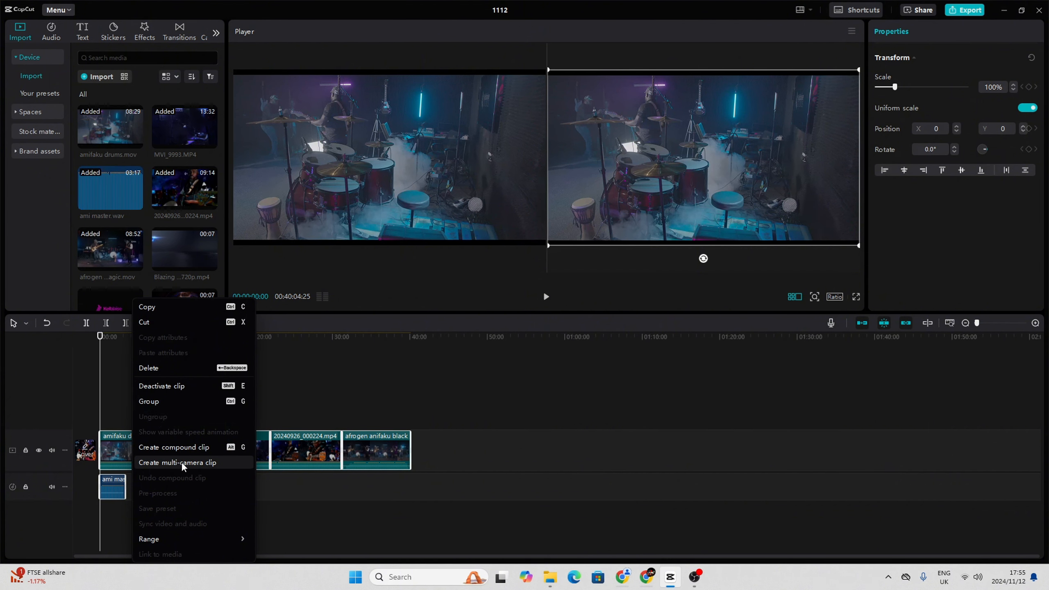
click(112, 404)
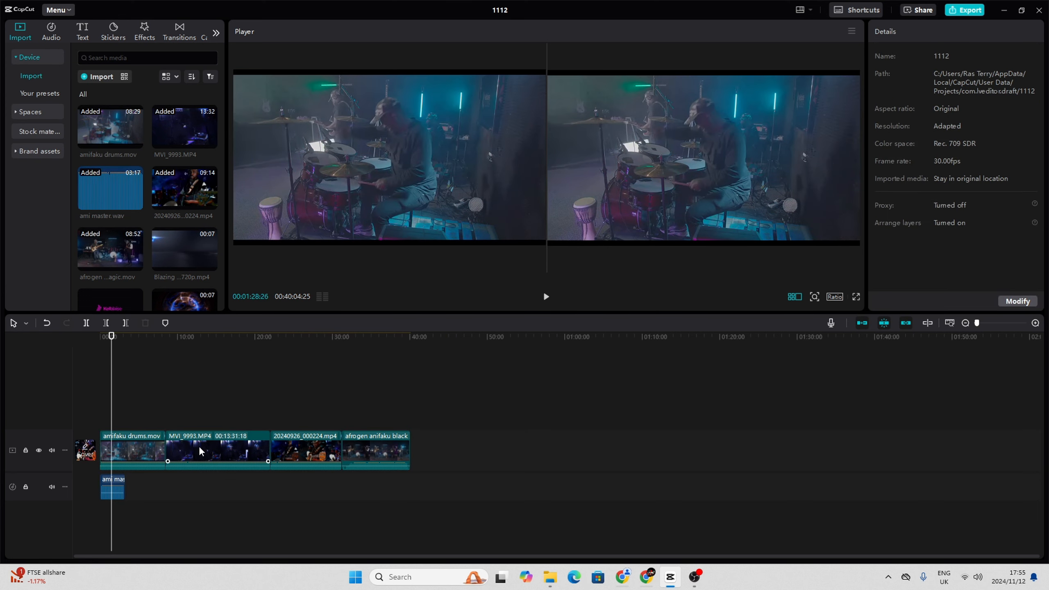
drag(198, 446, 105, 392)
drag(194, 448, 135, 382)
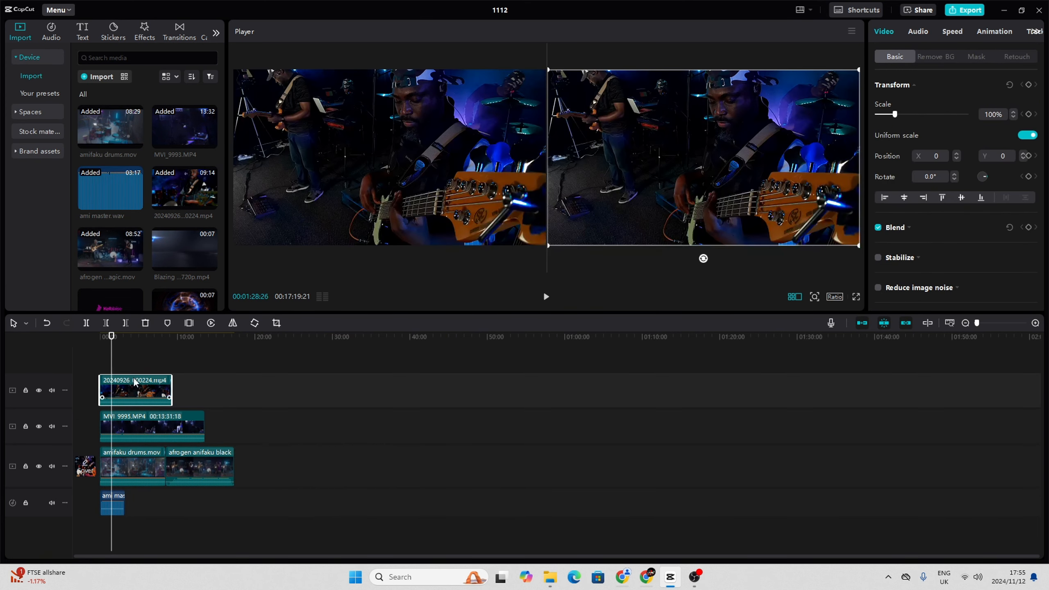
drag(200, 462, 141, 363)
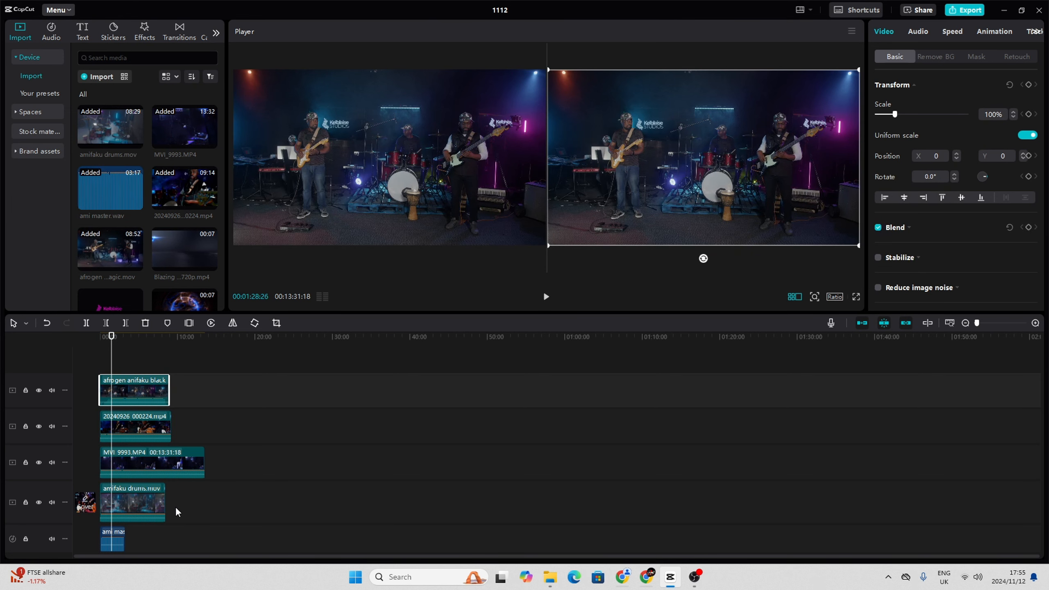
- Create a multi-camera clip from all timeline clips, named ofiaku, with Auto sync and Proxy turned on
key(ctrl+a)
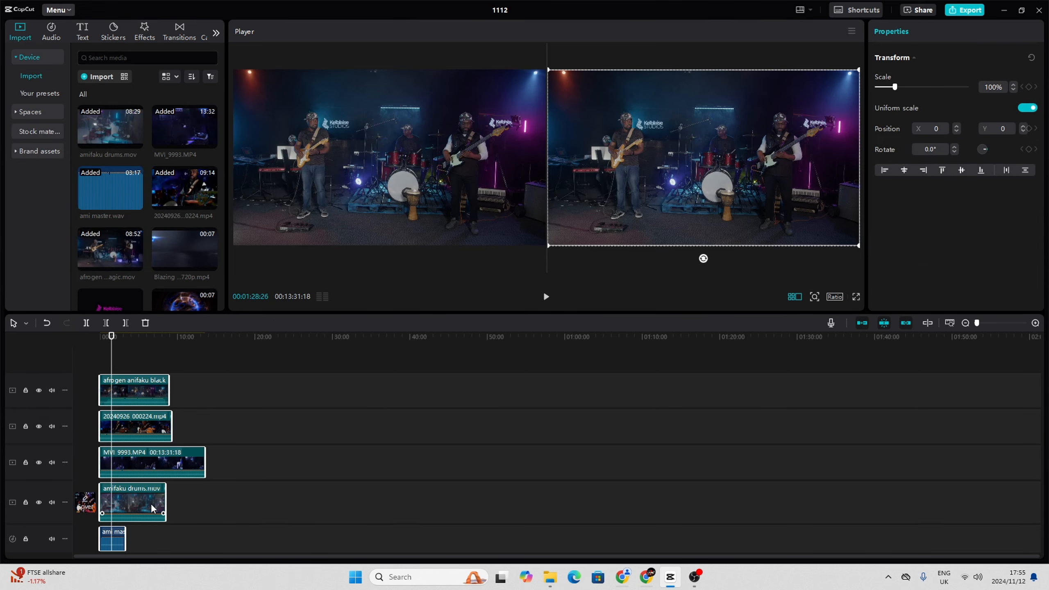
right_click(145, 500)
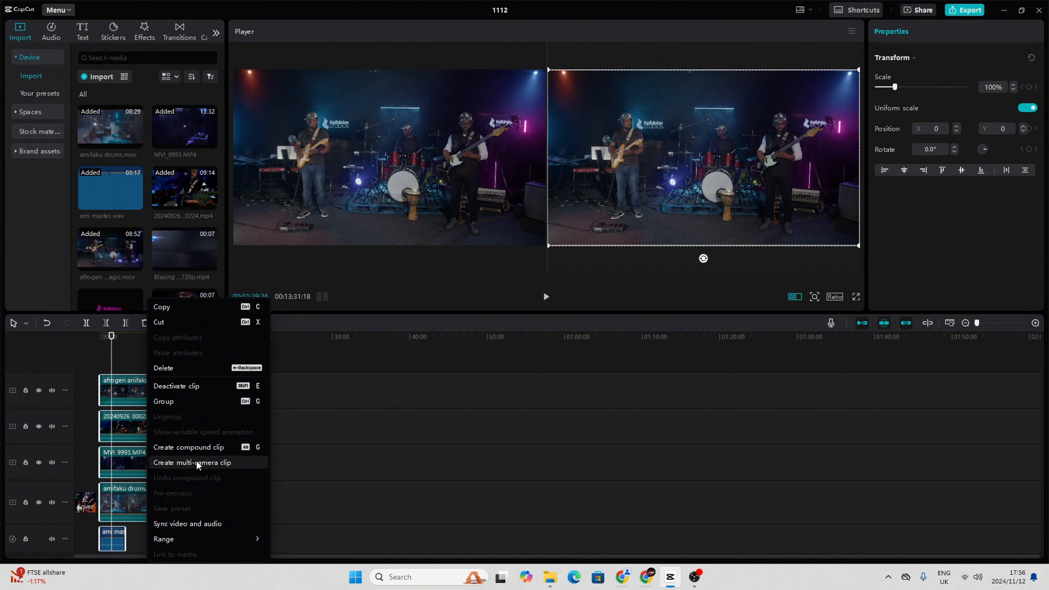
click(224, 463)
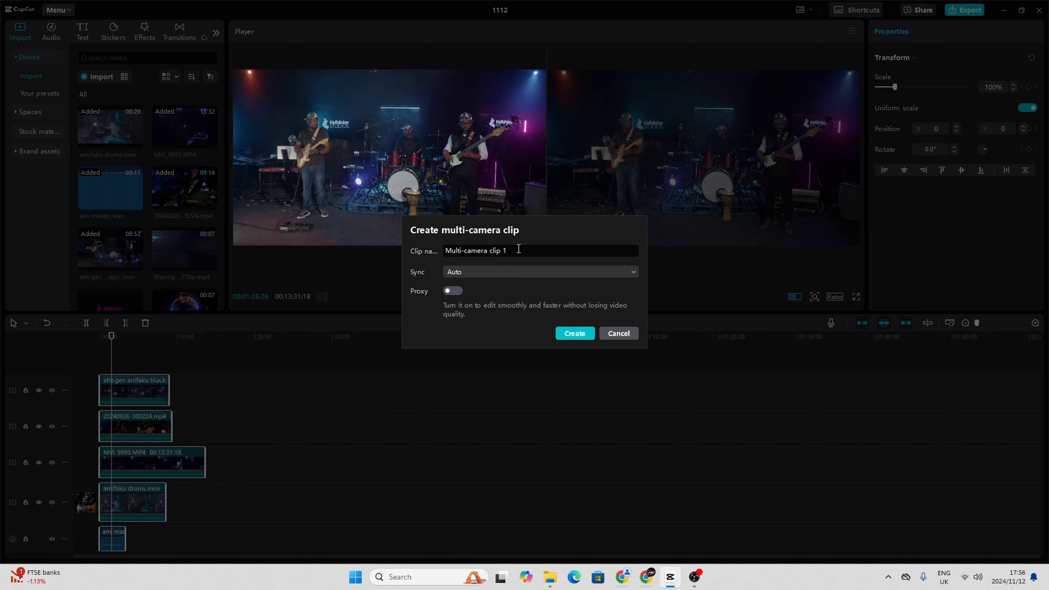
drag(518, 248, 421, 251)
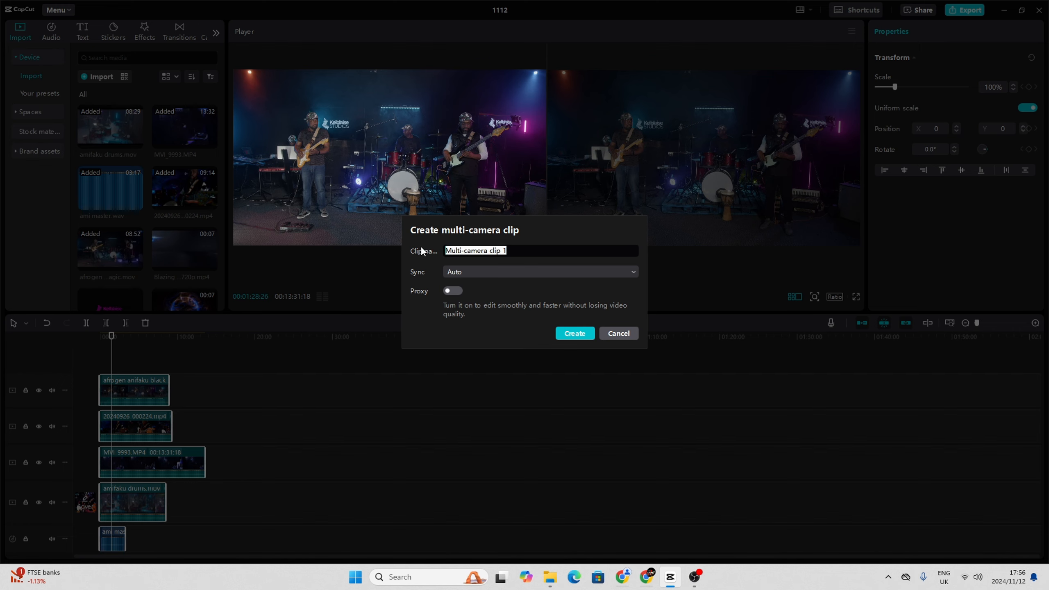
text(ofiaku)
click(478, 269)
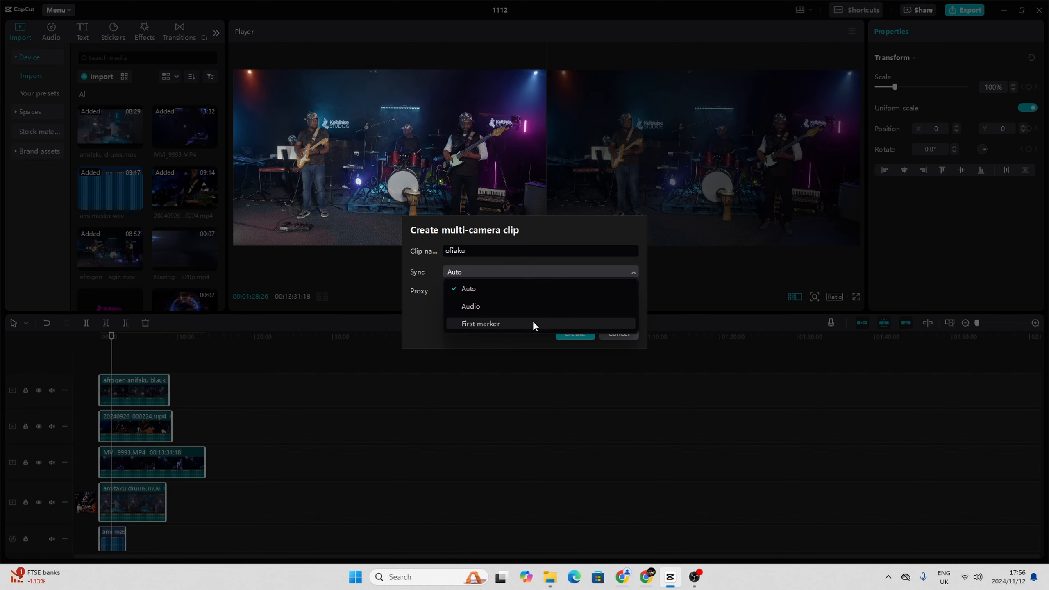
click(414, 314)
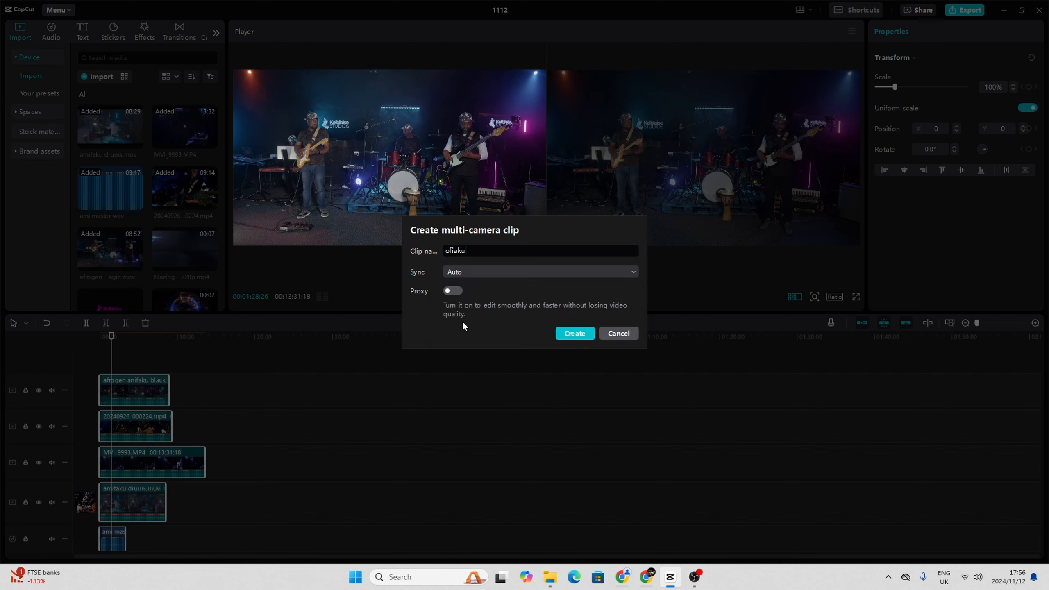
click(450, 290)
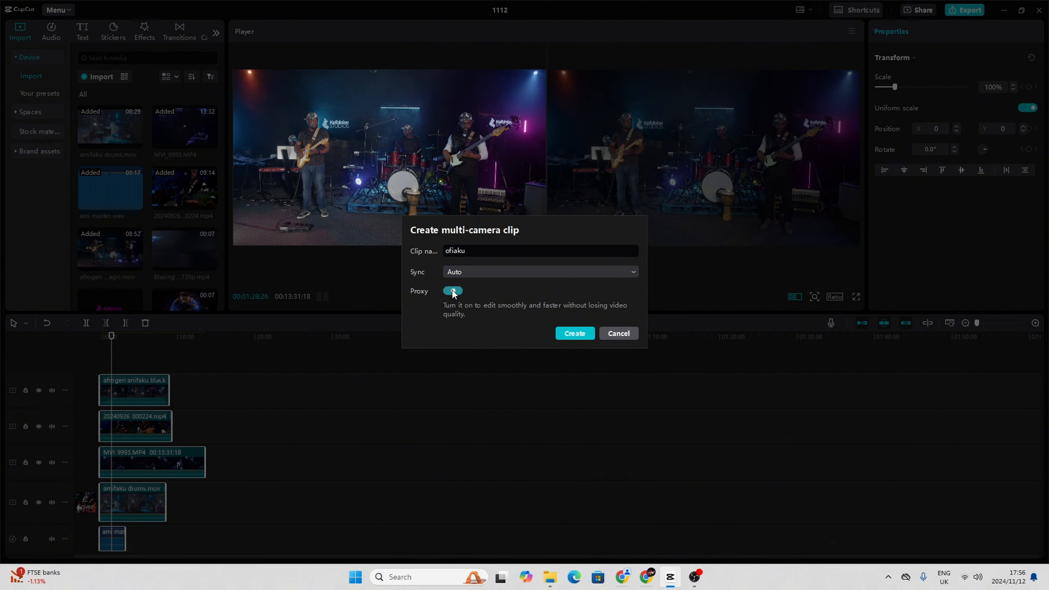
click(571, 336)
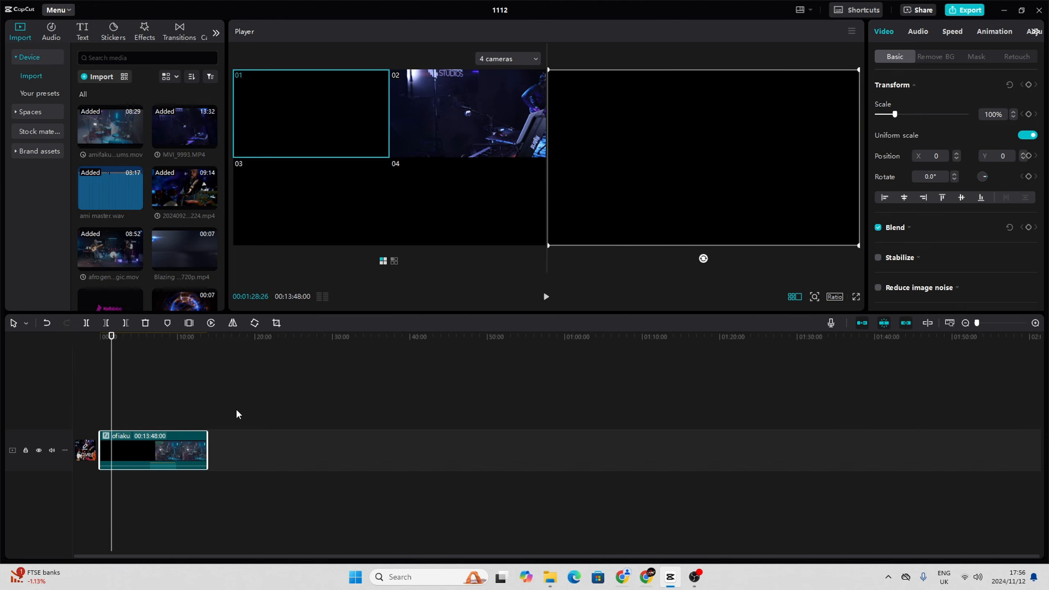
- Examine the ofiaku multi-camera clip's four angles at several points and check its full length on the timeline
click(155, 415)
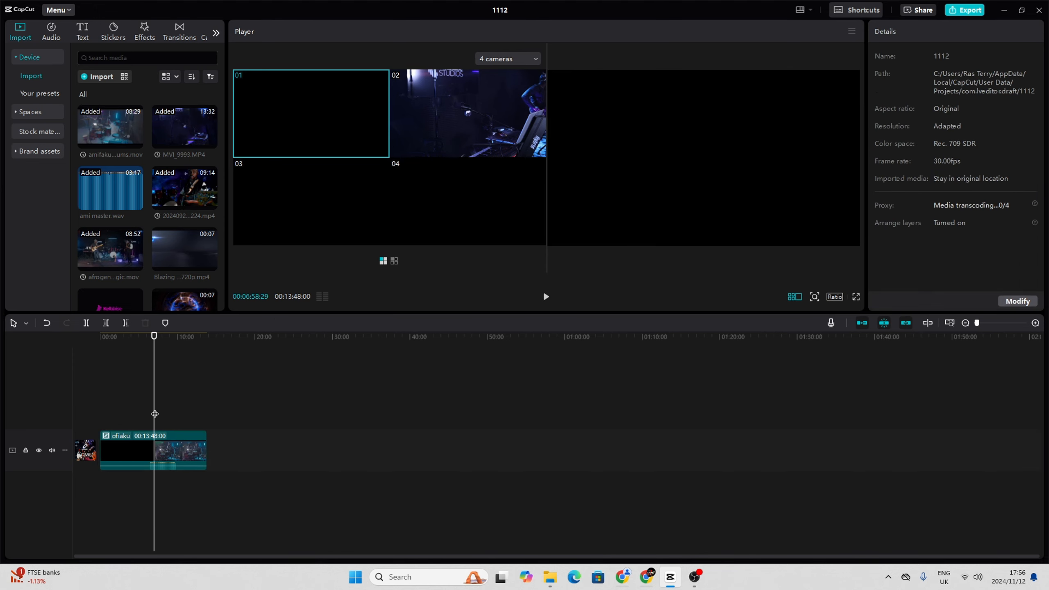
click(135, 413)
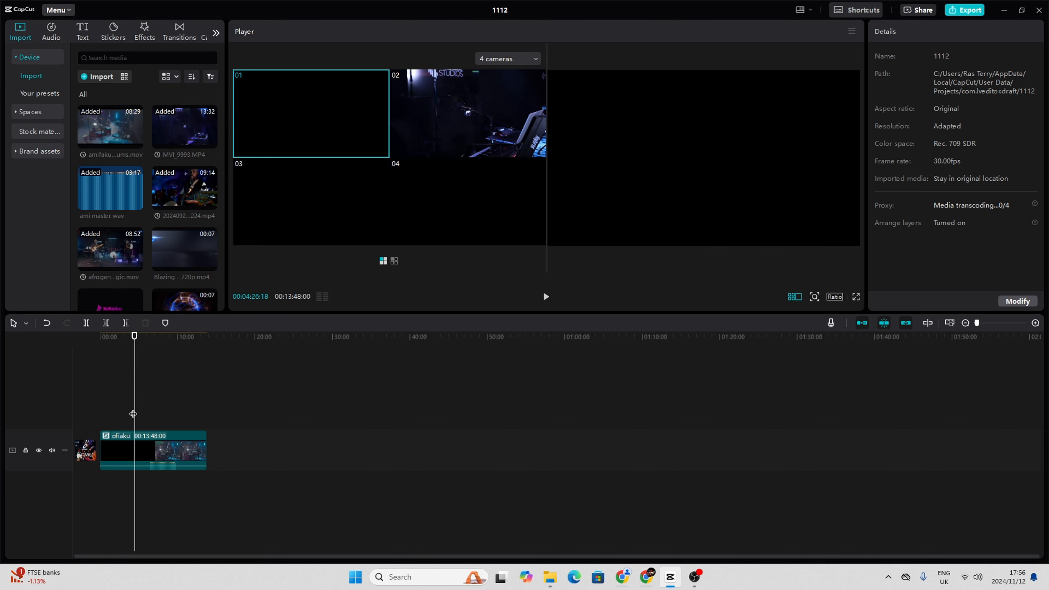
click(160, 414)
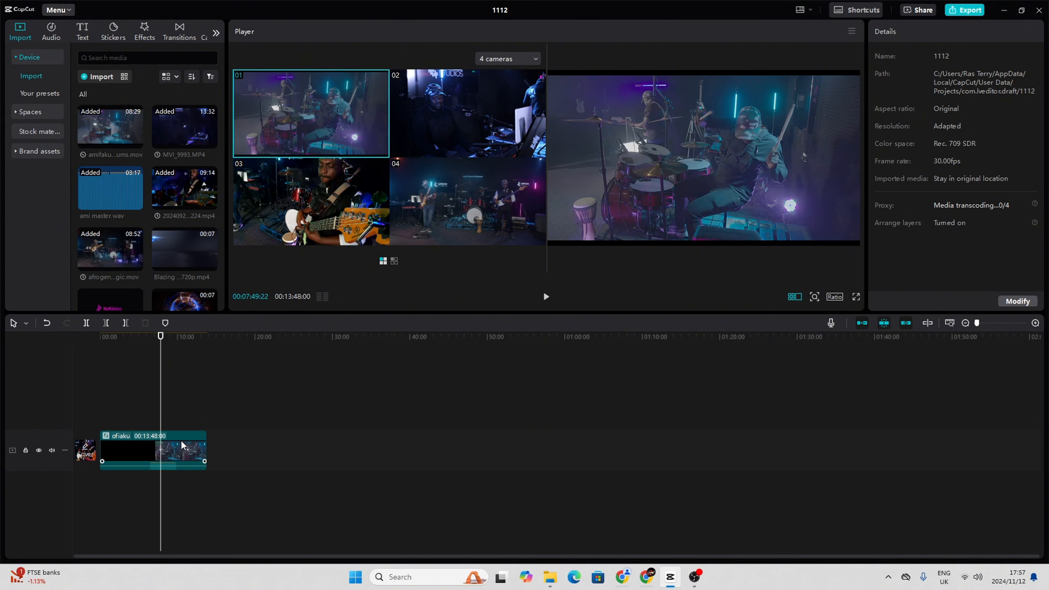
click(1035, 323)
click(1034, 323)
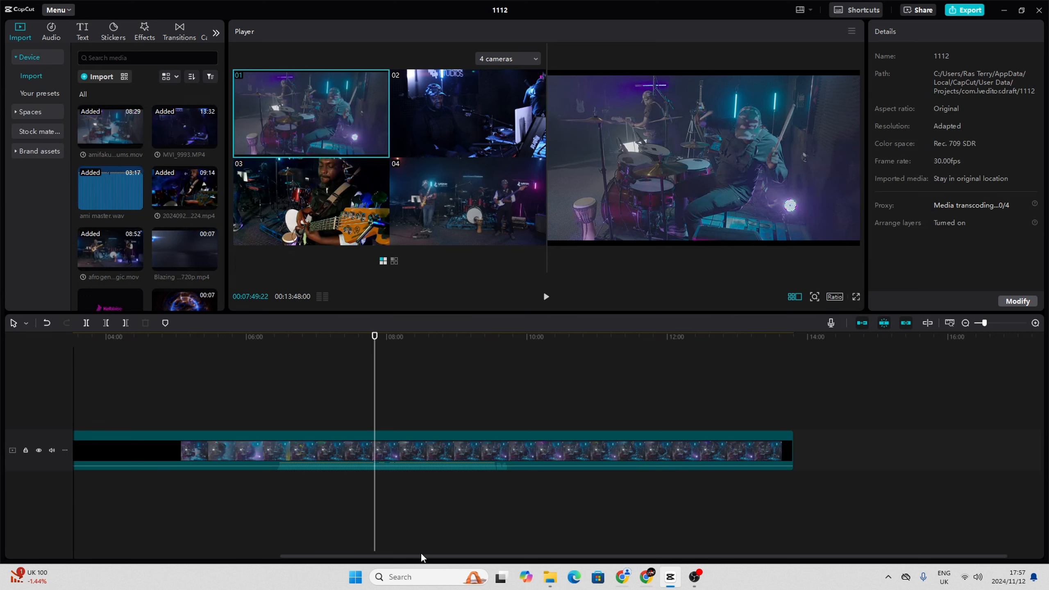
drag(420, 555, 179, 543)
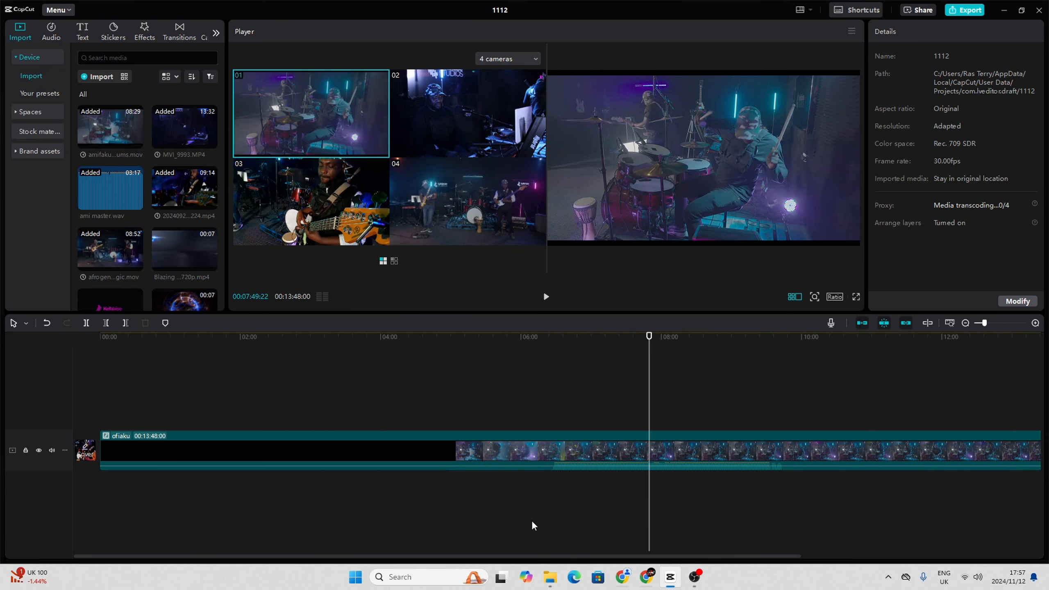
click(964, 322)
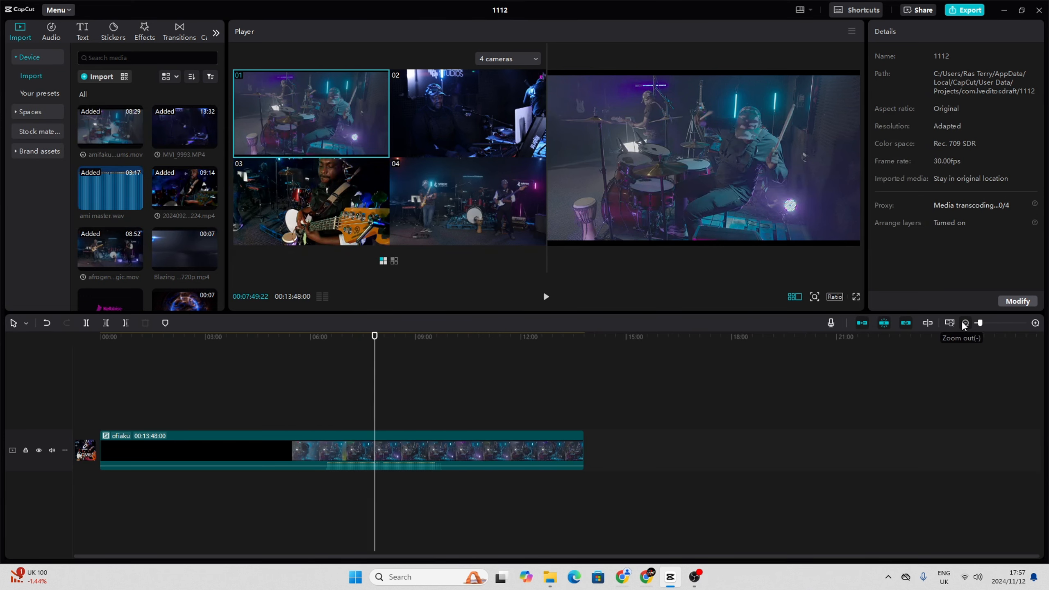
- Open the ofiaku clip, inspect how its camera and audio tracks are aligned, and return to the main timeline
double_click(385, 449)
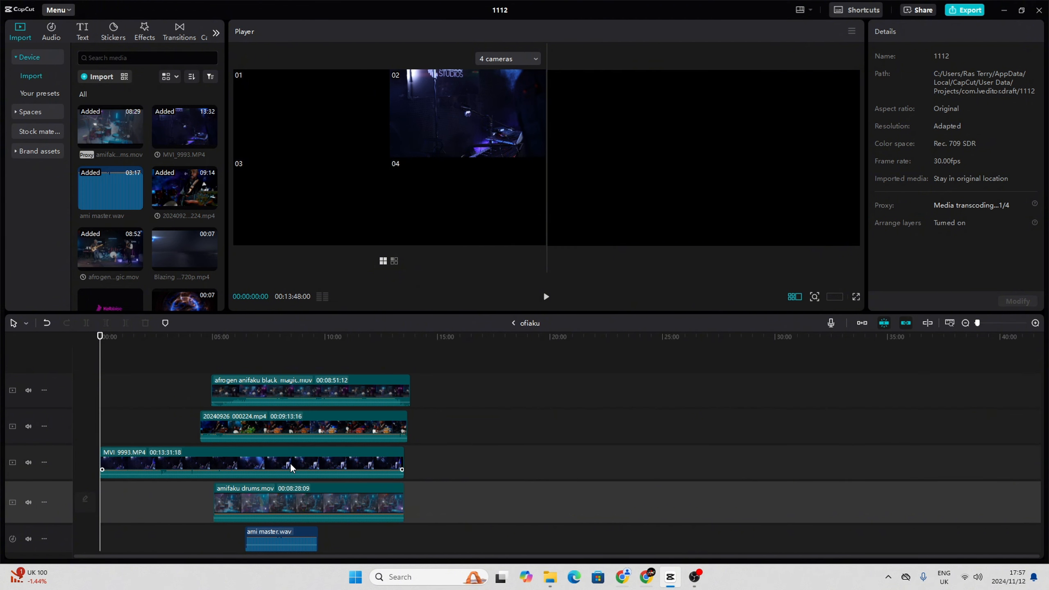
key(ctrl+a)
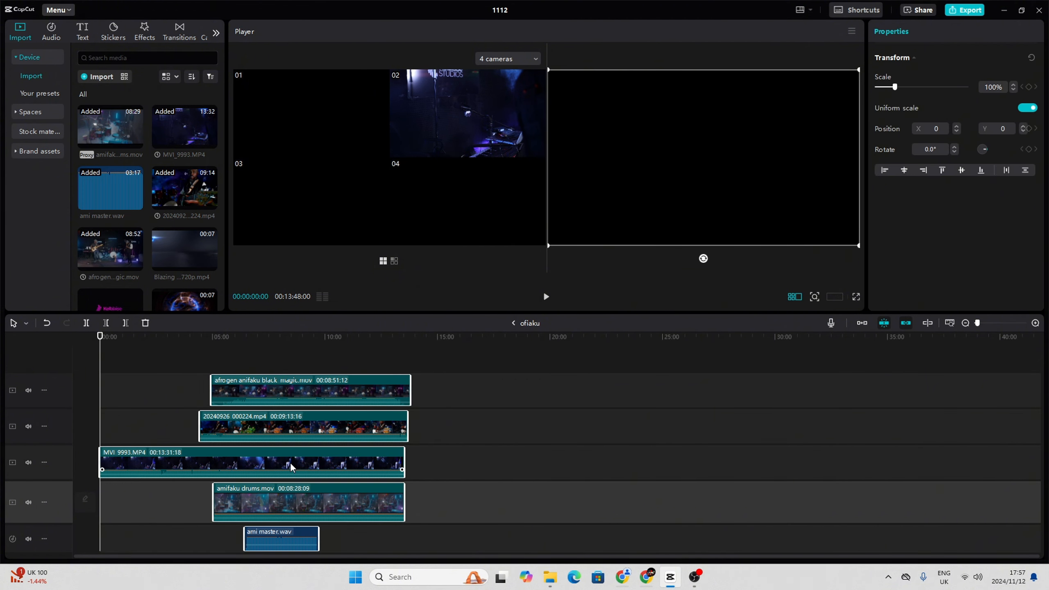
right_click(290, 462)
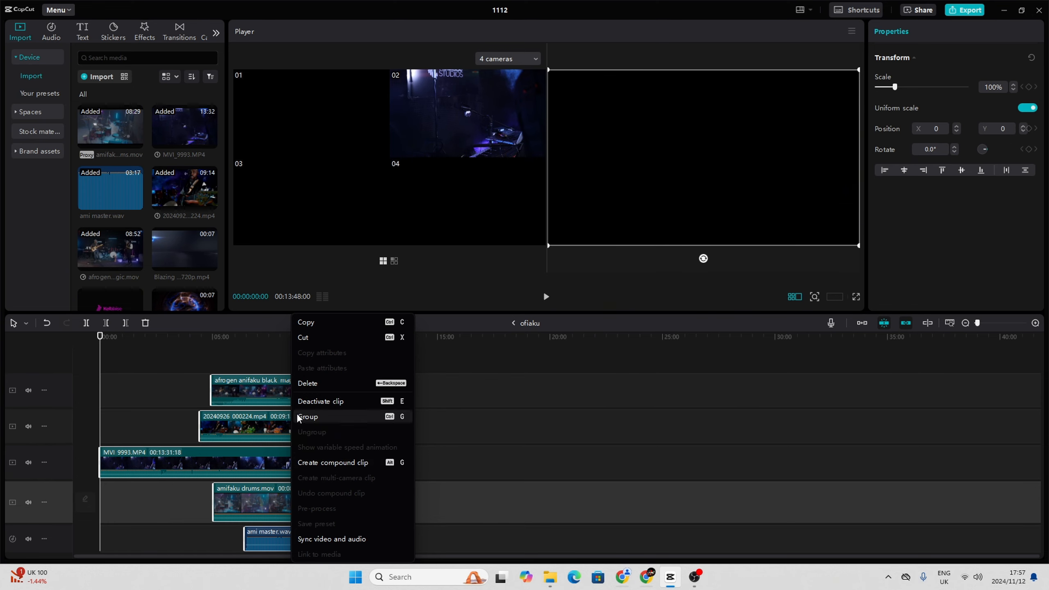
click(269, 361)
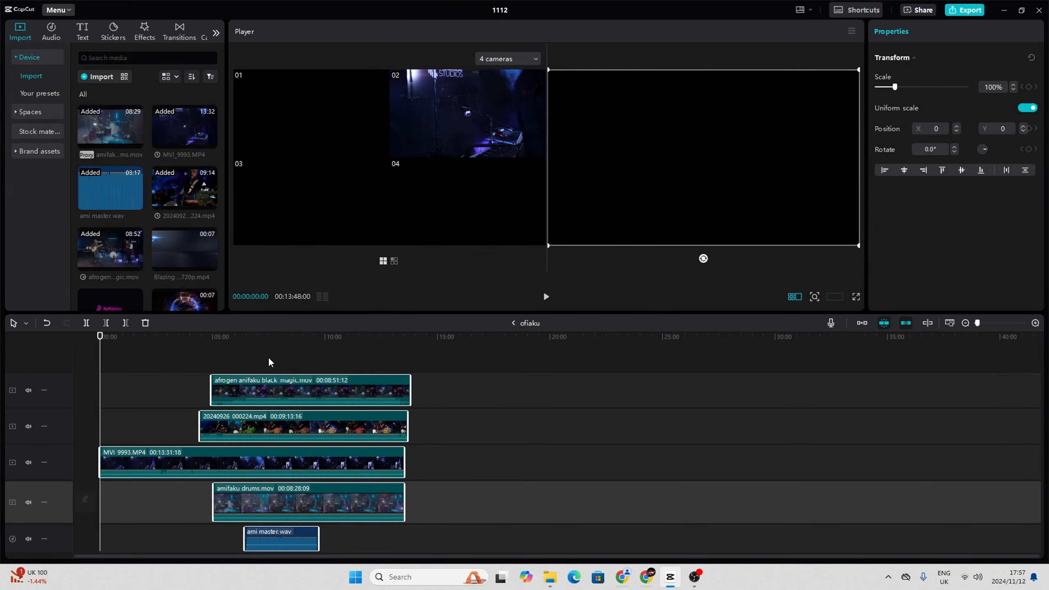
click(269, 360)
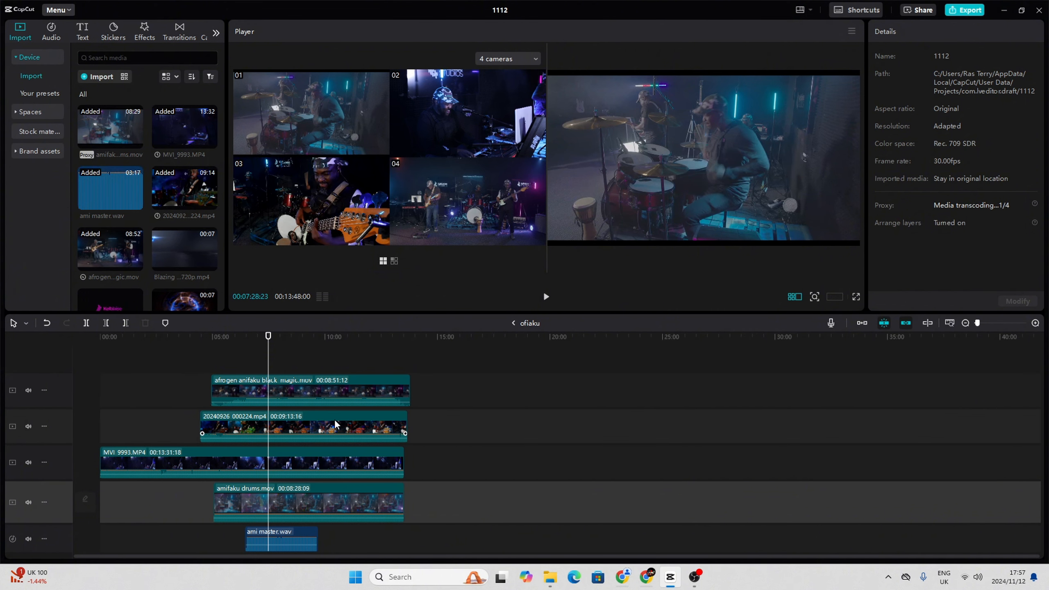
key(ctrl+z)
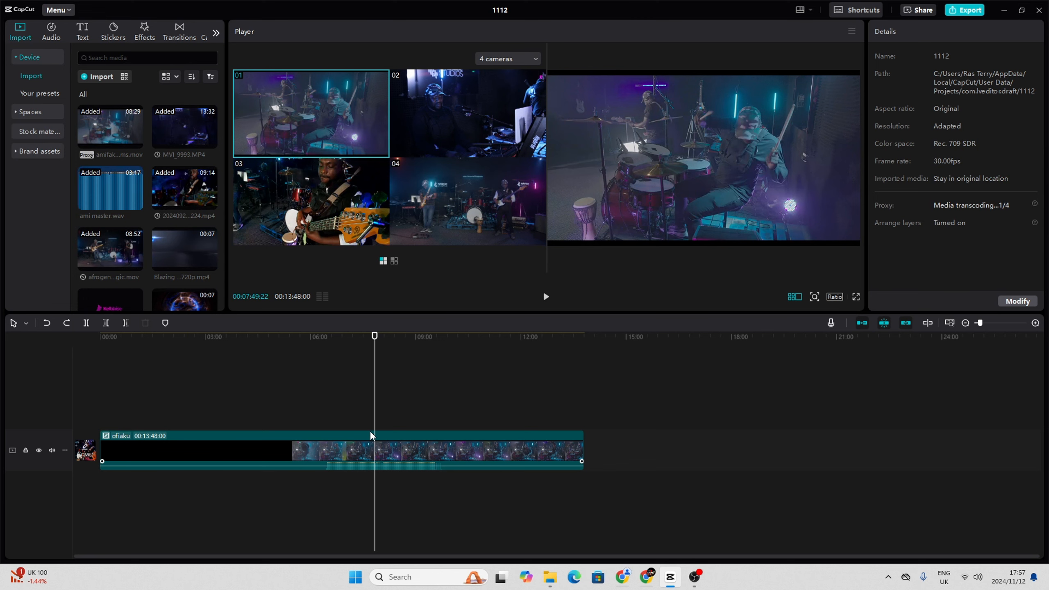
- Compare the camera angles partway through the ofiaku clip with those in its opening section
click(326, 407)
click(313, 449)
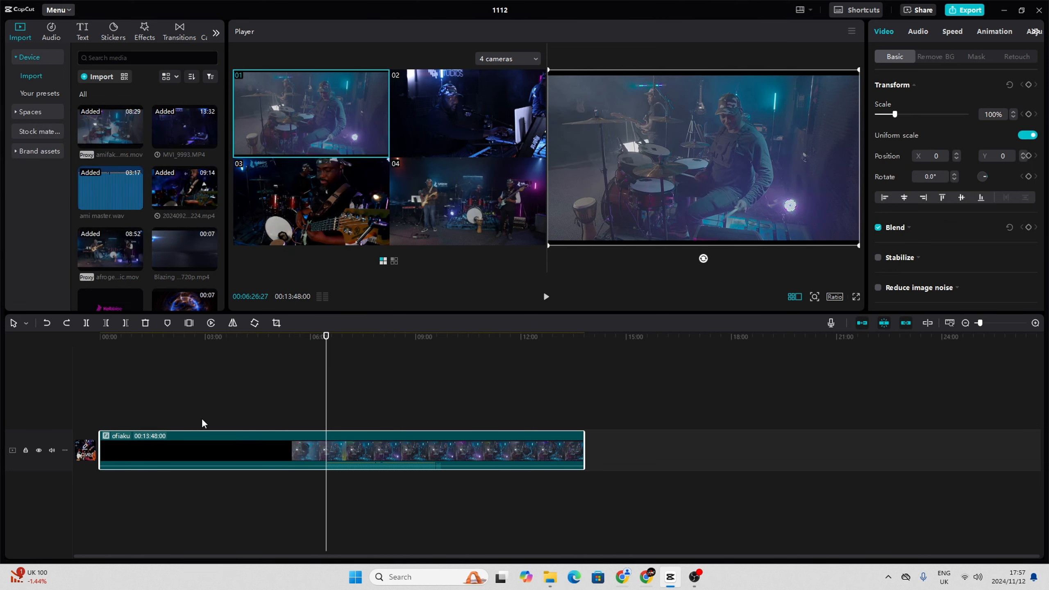
click(123, 408)
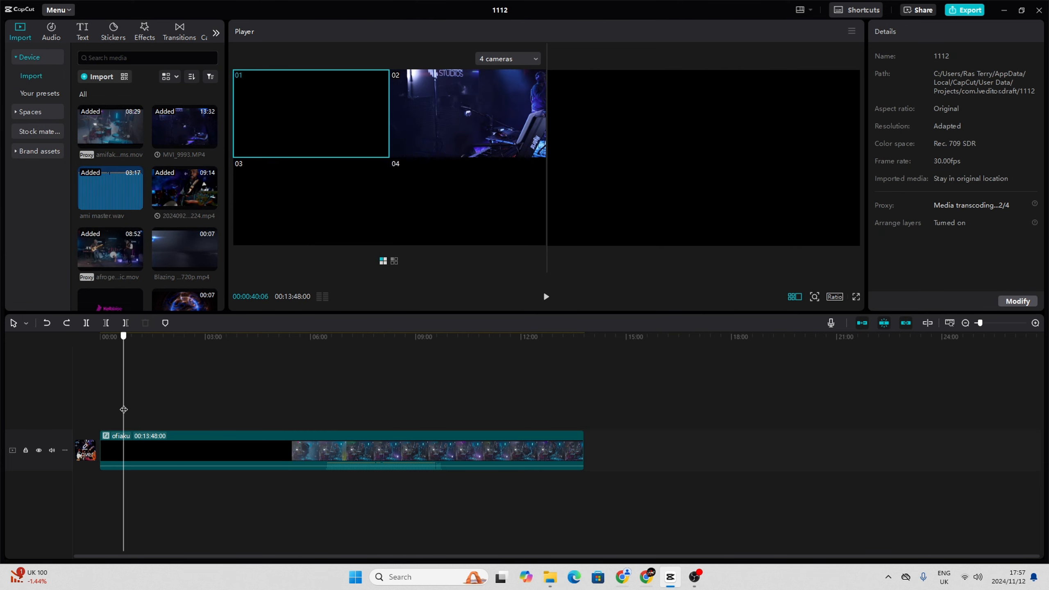
- Examine the four camera angles of the ofiaku clip at several points between about five and six minutes
drag(124, 409, 316, 391)
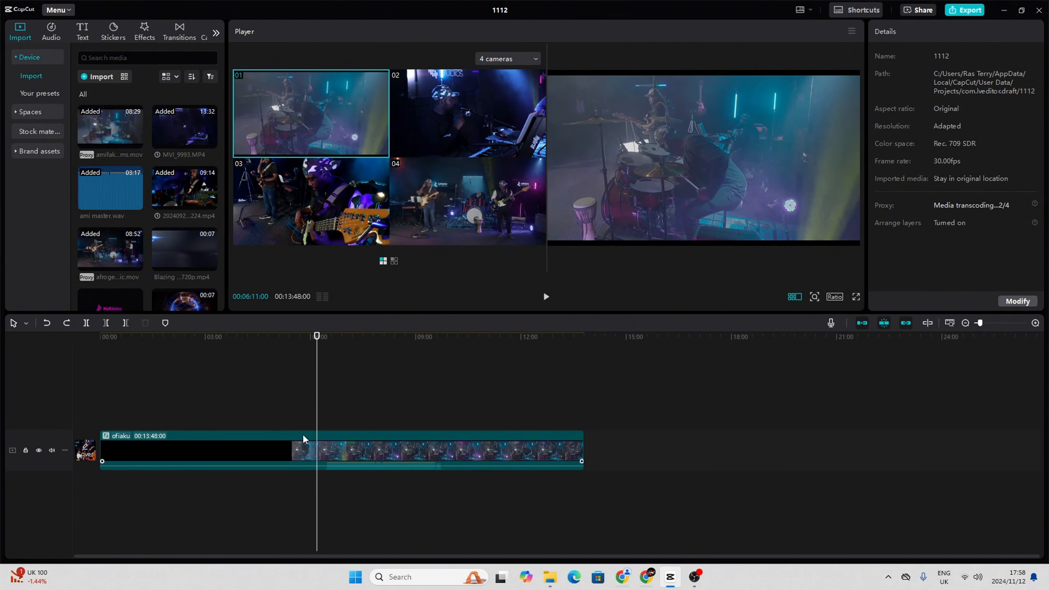
drag(317, 434, 311, 423)
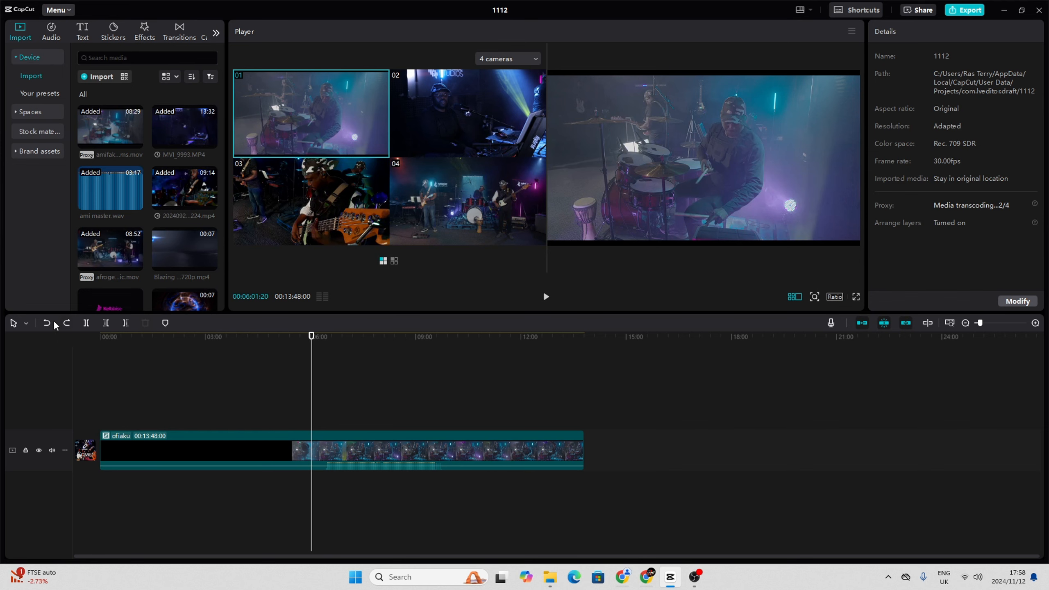
click(285, 381)
click(264, 436)
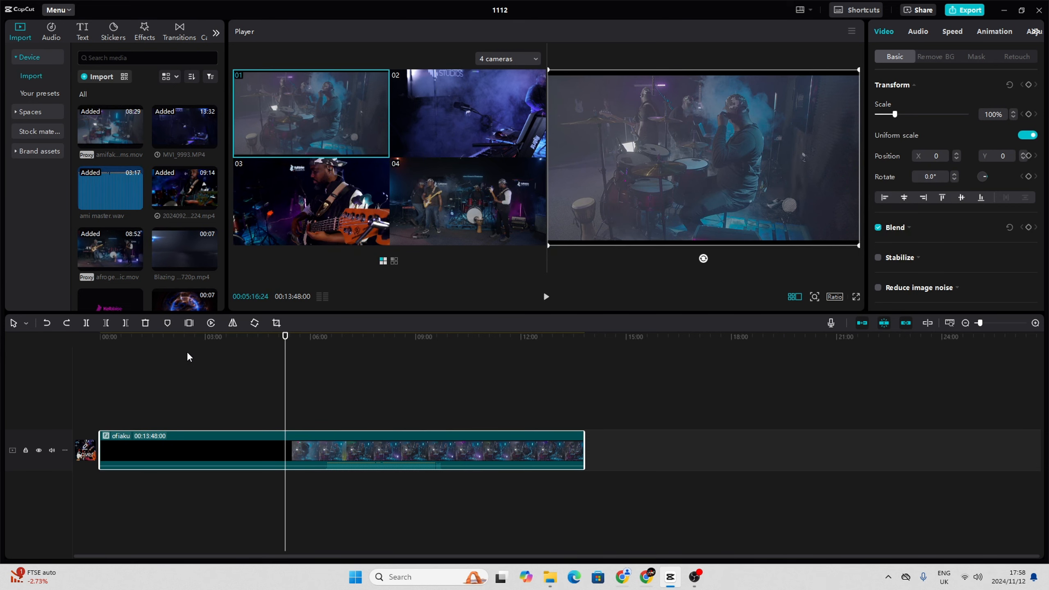
click(313, 410)
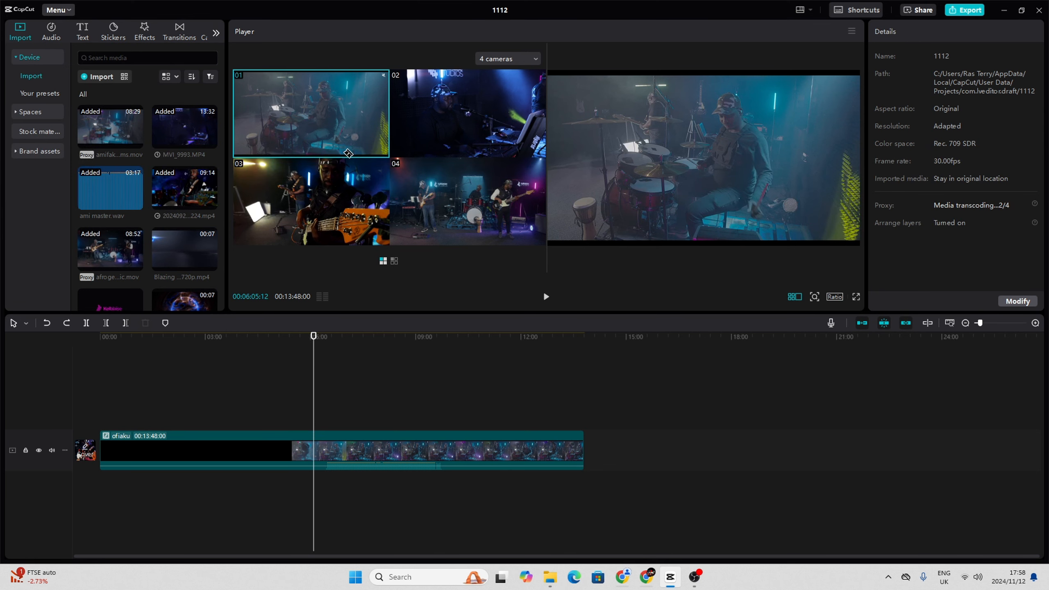
- Play the ofiaku clip from 00:05:22:12, live-switching to cameras 2, 4, 3, 2, 3 and 2, and stop at 00:05:35:16
click(288, 402)
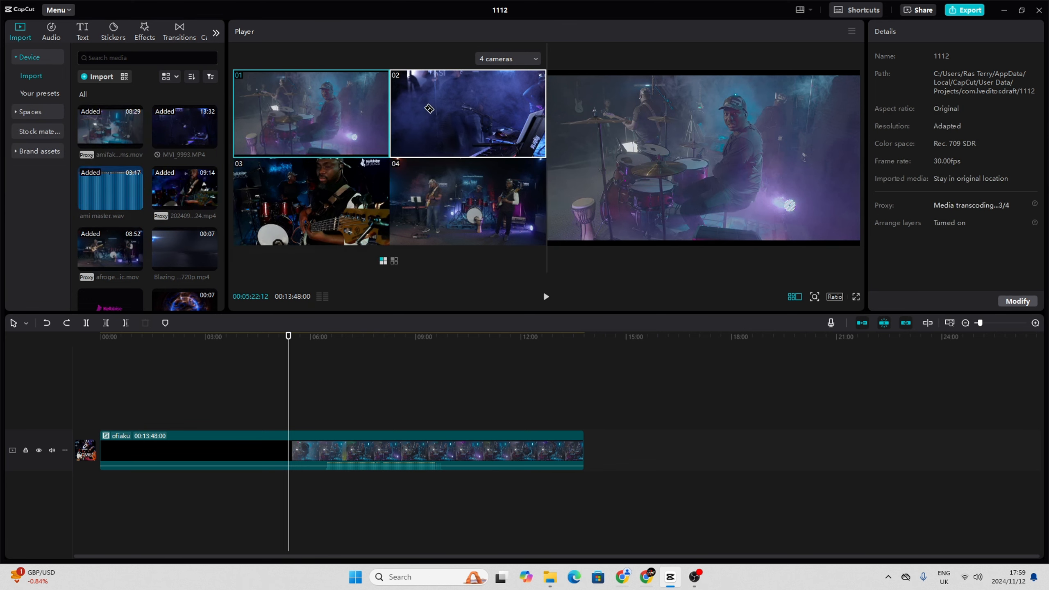
key(space)
click(430, 111)
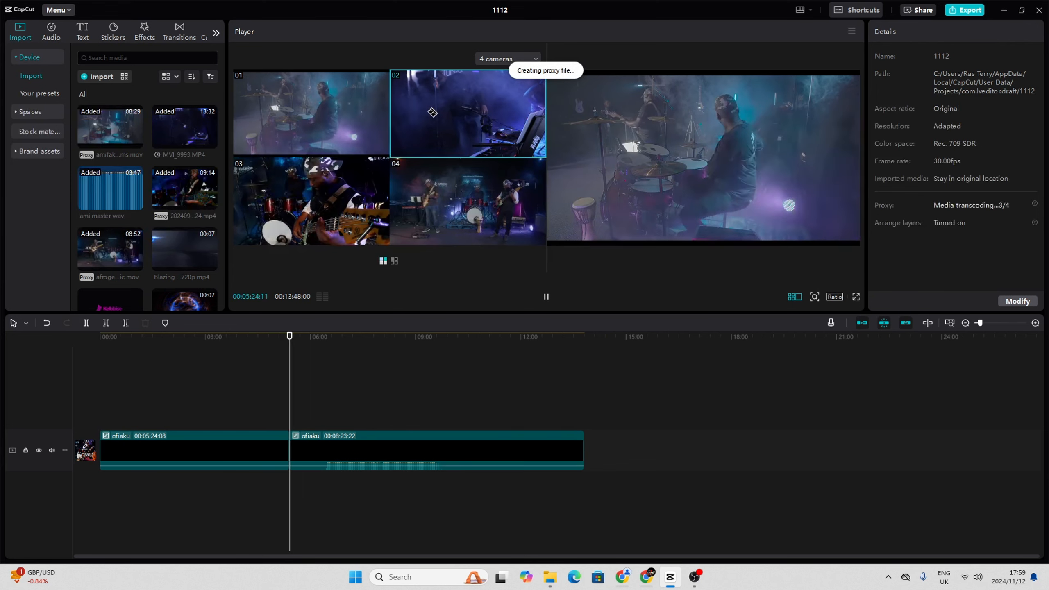
click(432, 208)
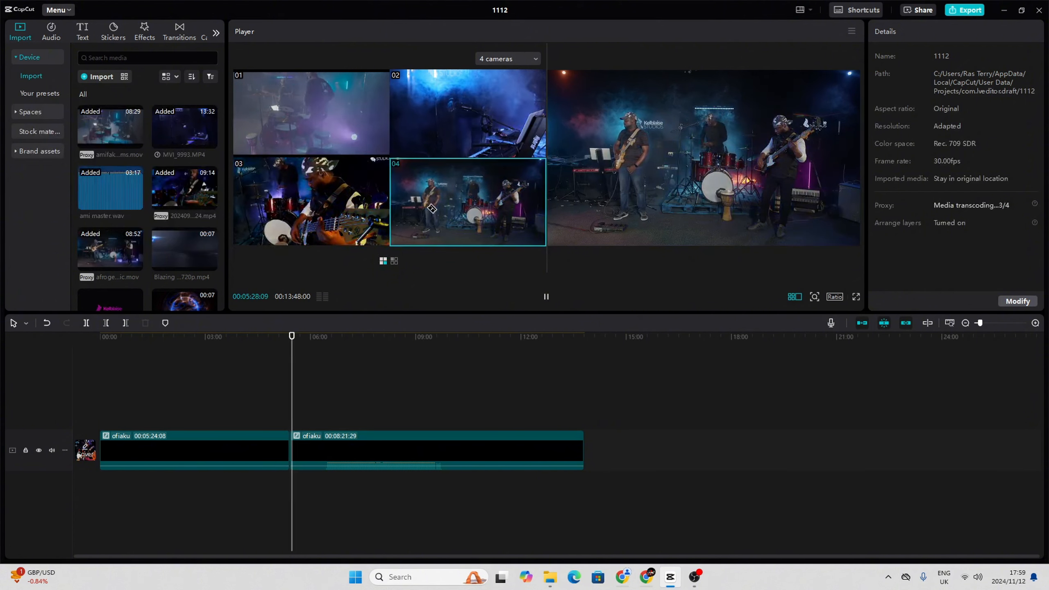
click(297, 197)
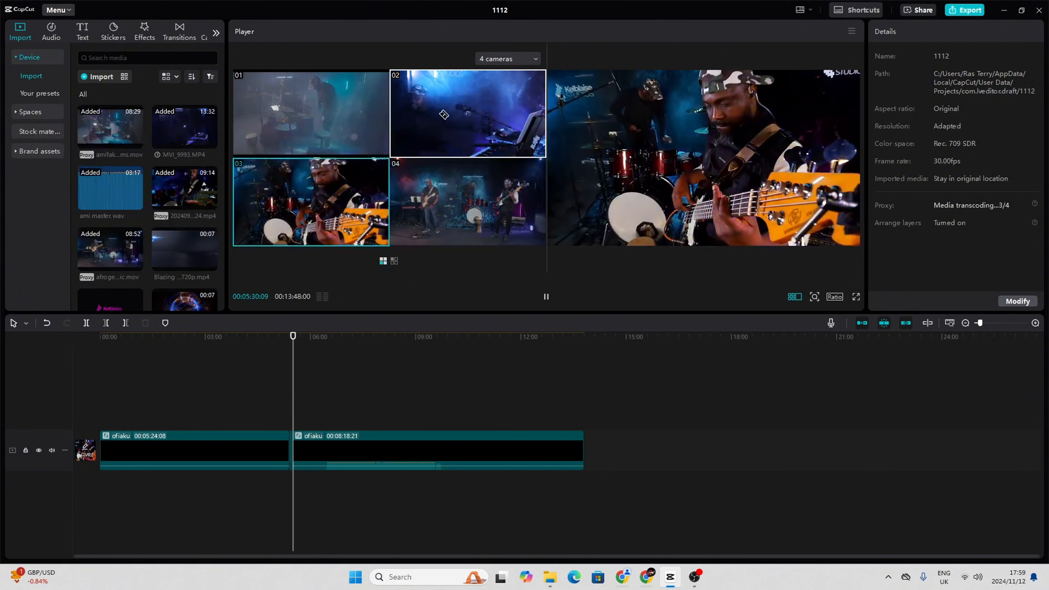
click(428, 119)
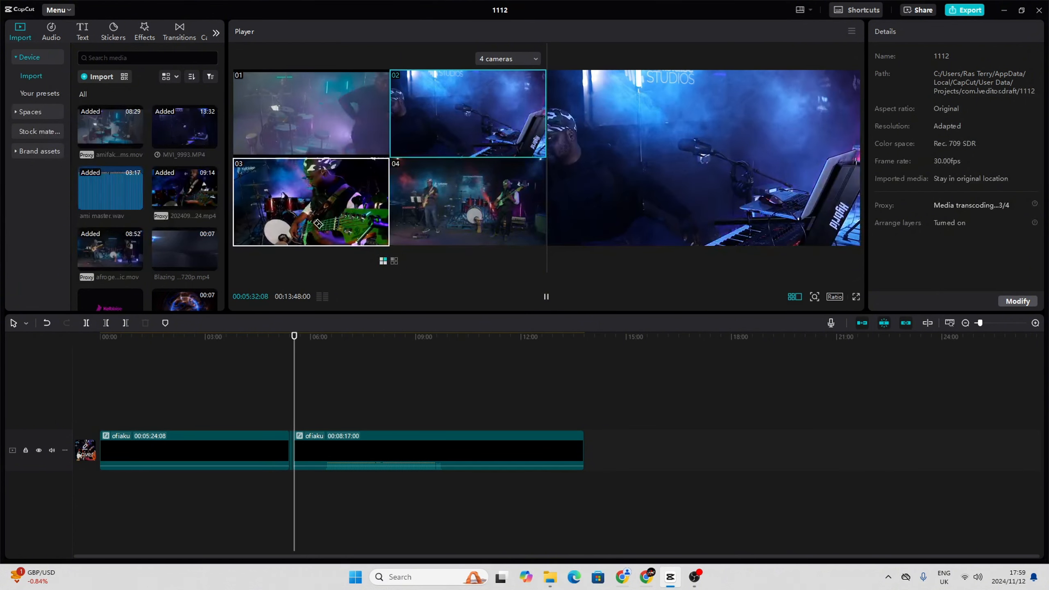
click(305, 194)
click(469, 108)
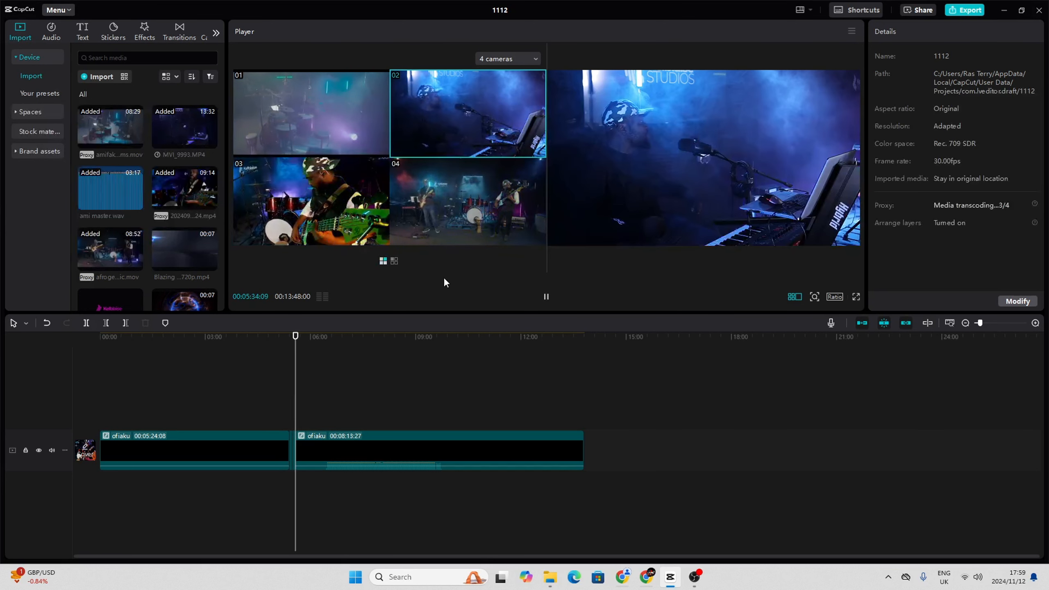
key(space)
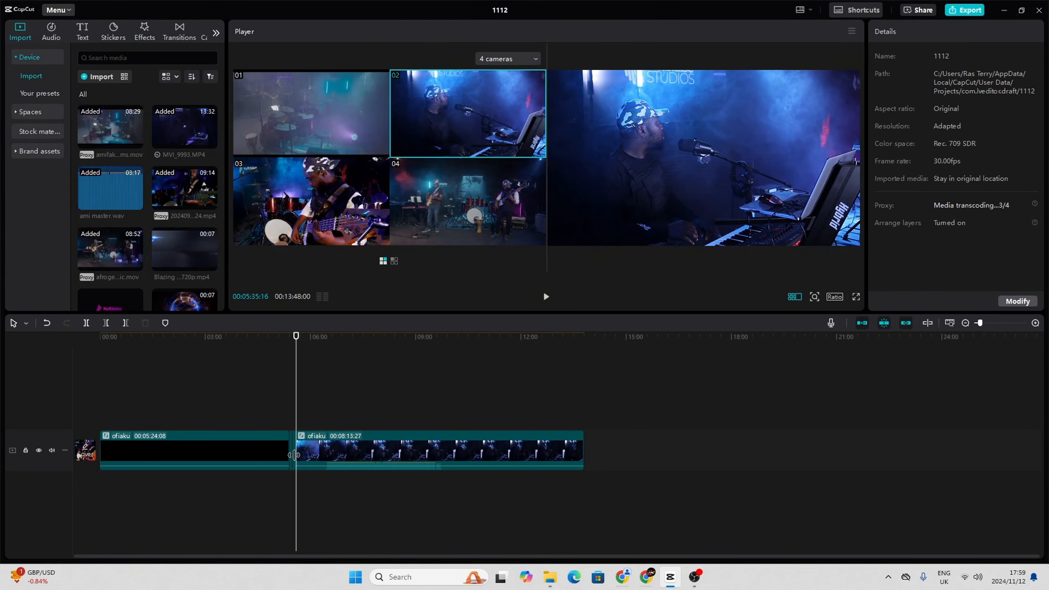
- Inspect the new camera cuts between 05:25 and 05:35 and check which angle individual segments use
click(1035, 323)
click(1035, 323)
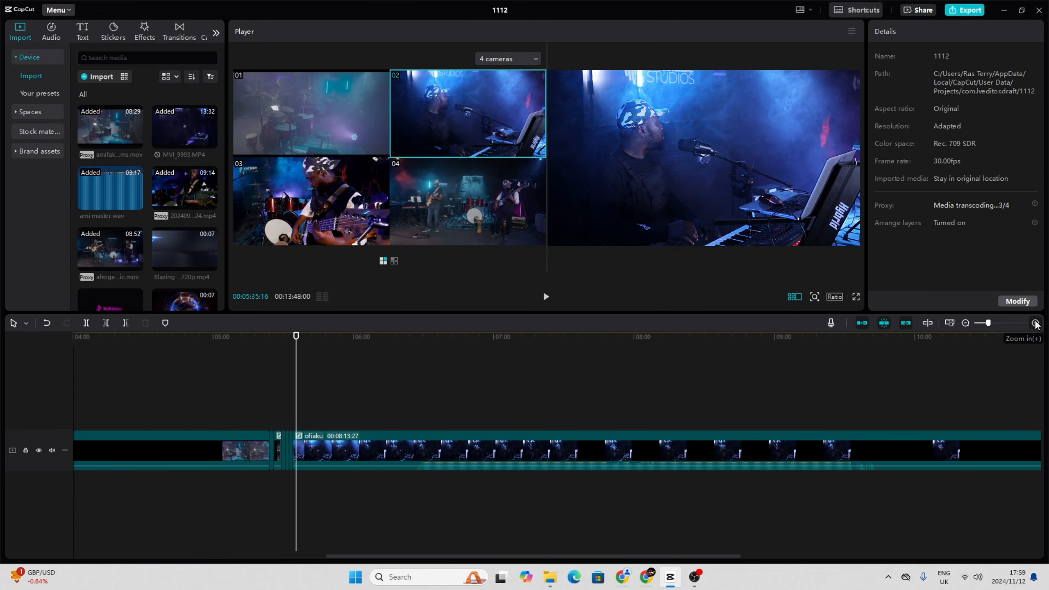
click(1035, 323)
click(1035, 323)
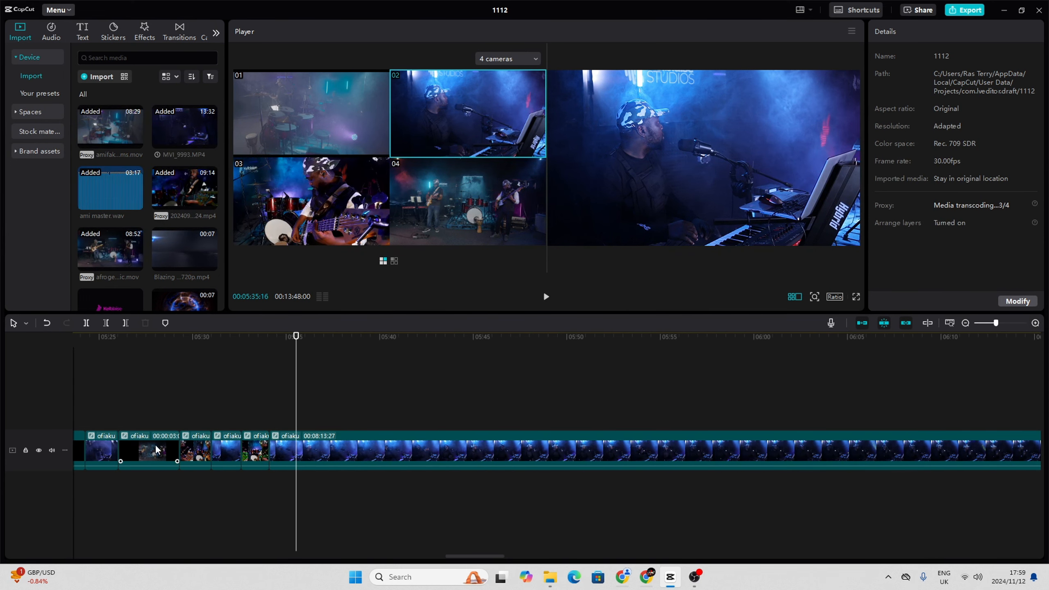
click(225, 409)
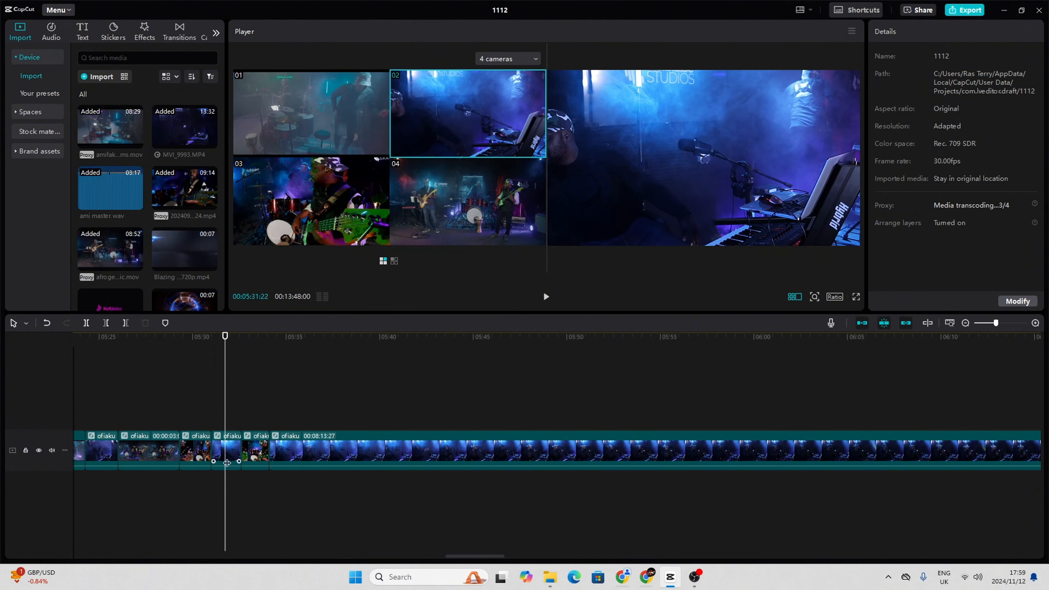
click(229, 452)
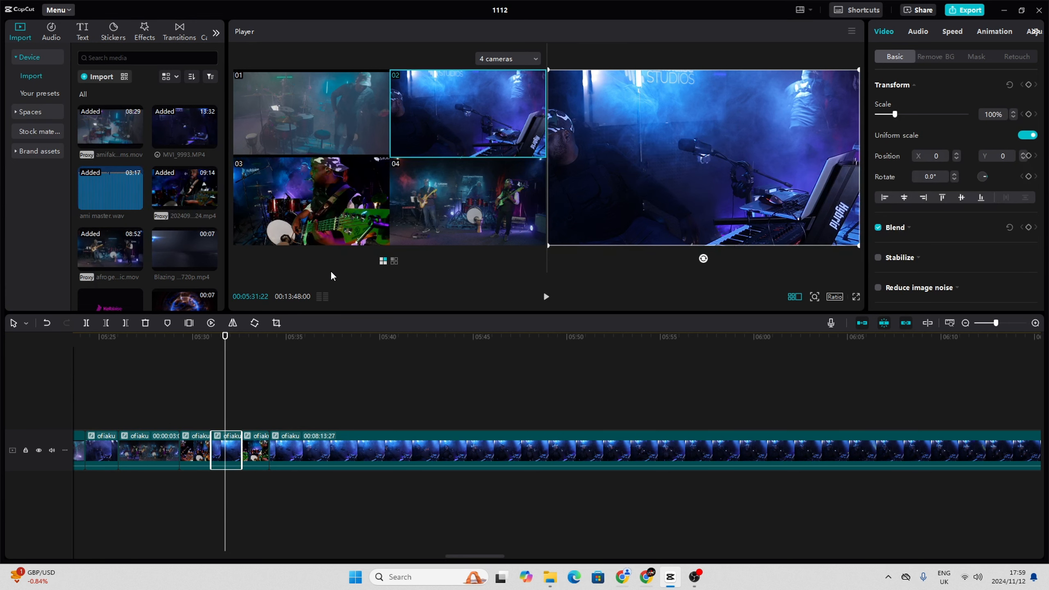
click(207, 410)
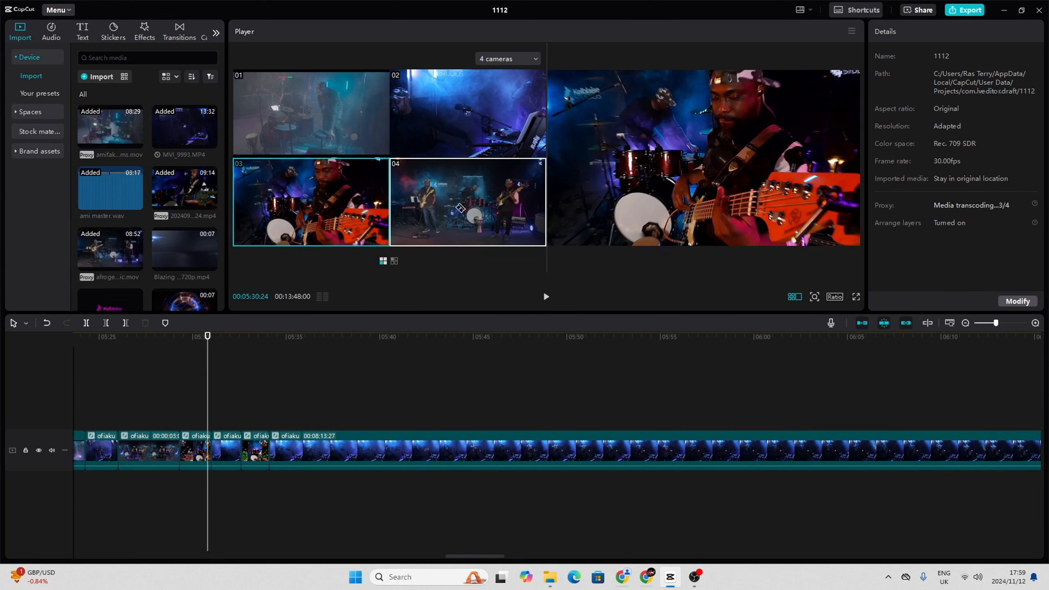
- Play on to 00:05:37:14, cut there, and set the new segment to camera 1 after trying the other angles
click(294, 408)
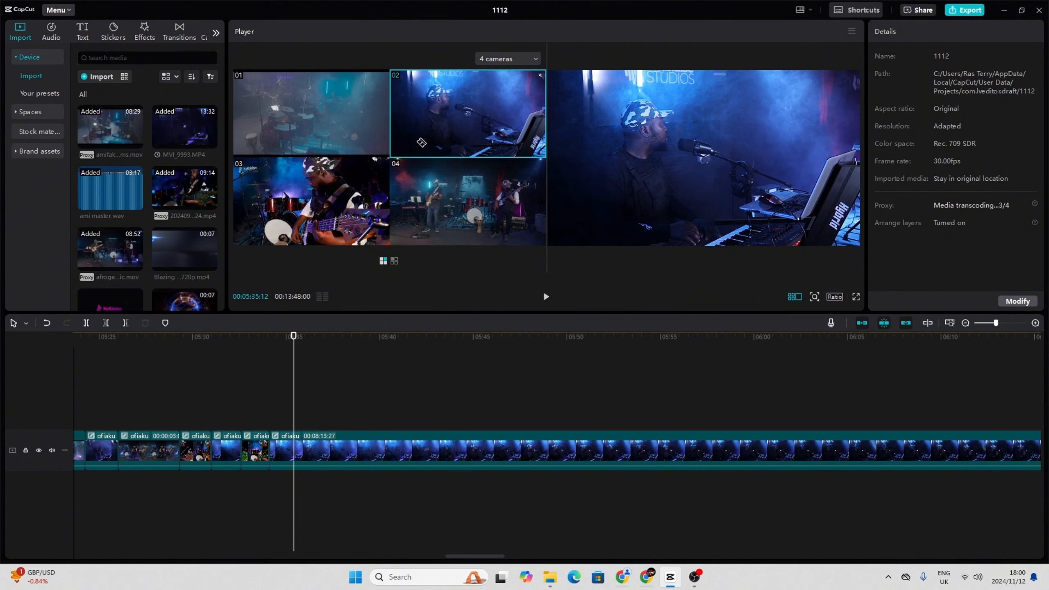
key(space)
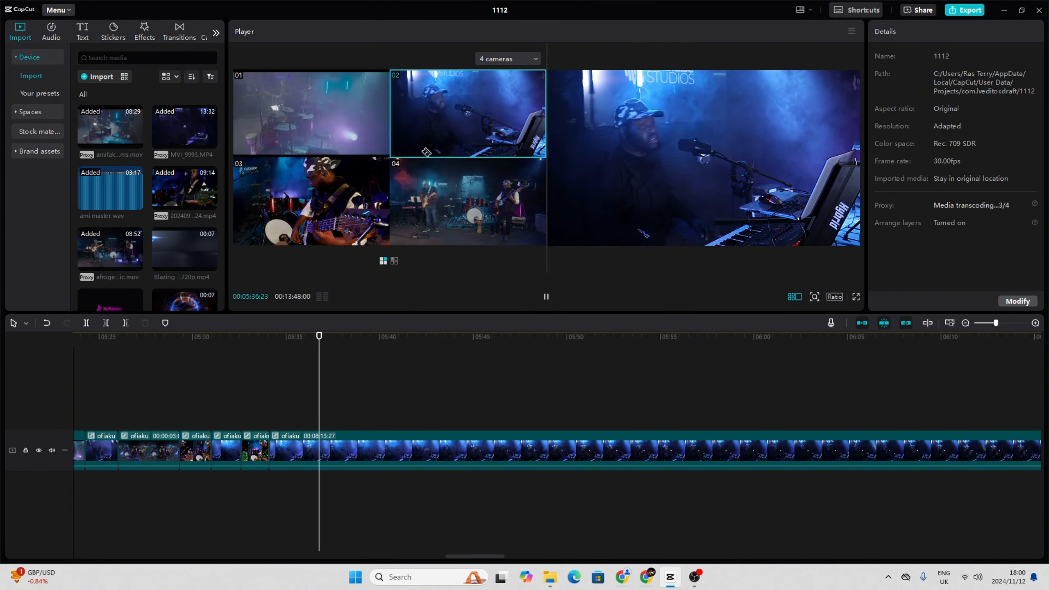
key(space)
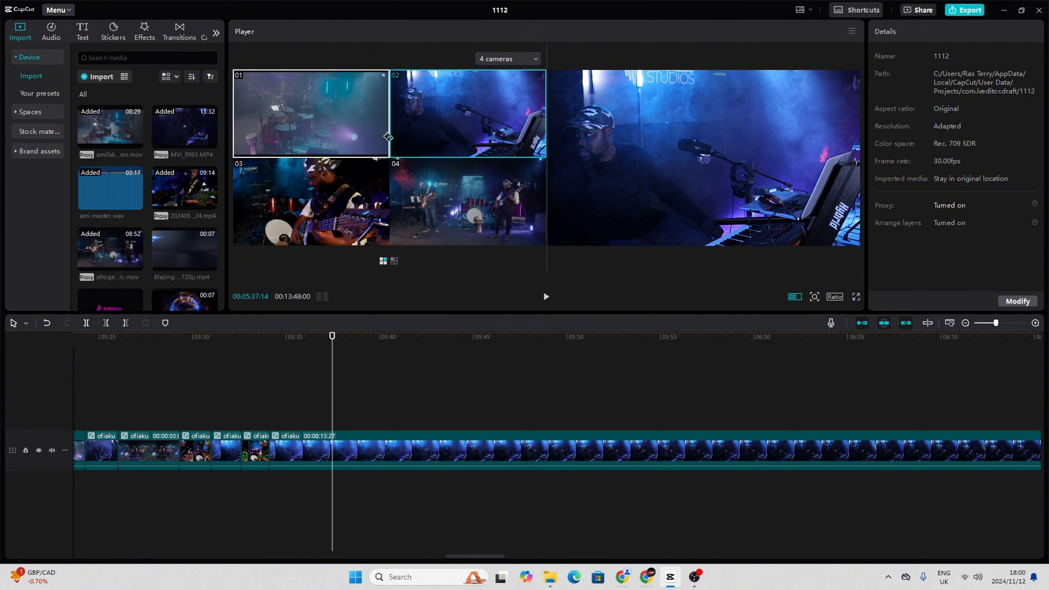
click(343, 214)
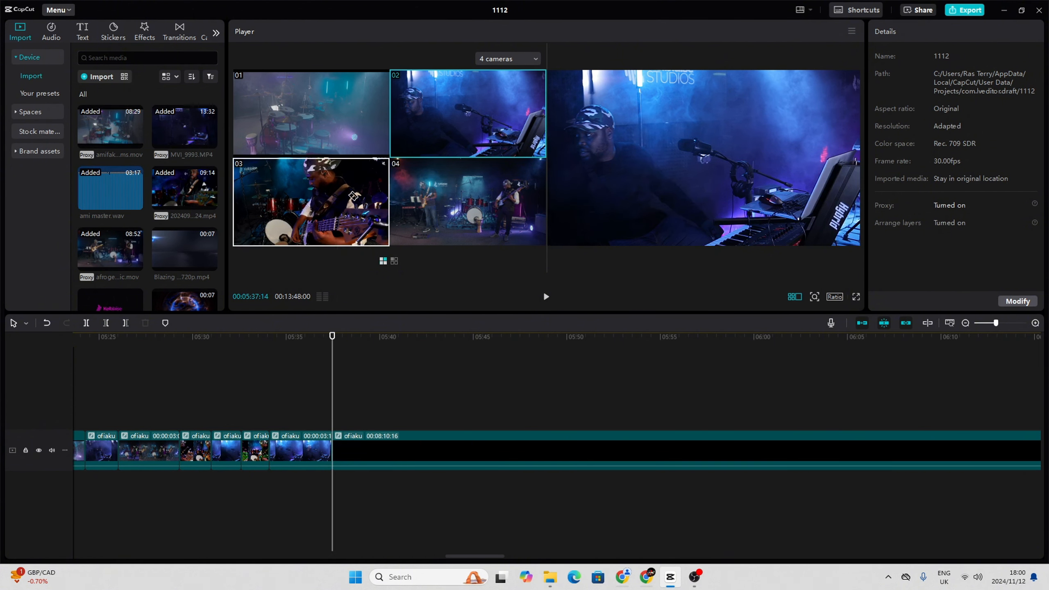
click(447, 131)
click(317, 224)
click(338, 135)
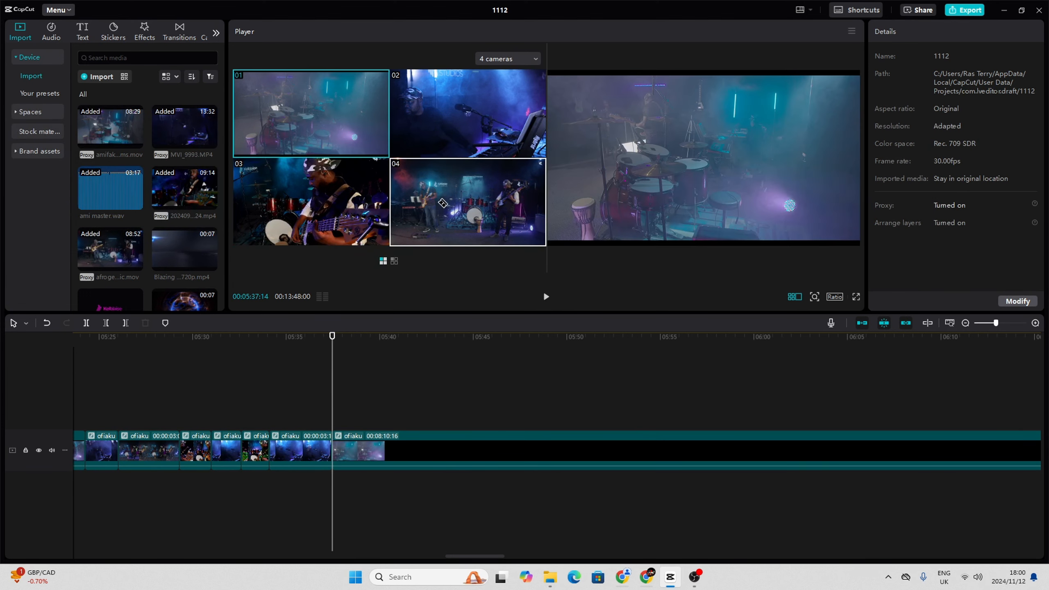
click(444, 202)
click(349, 154)
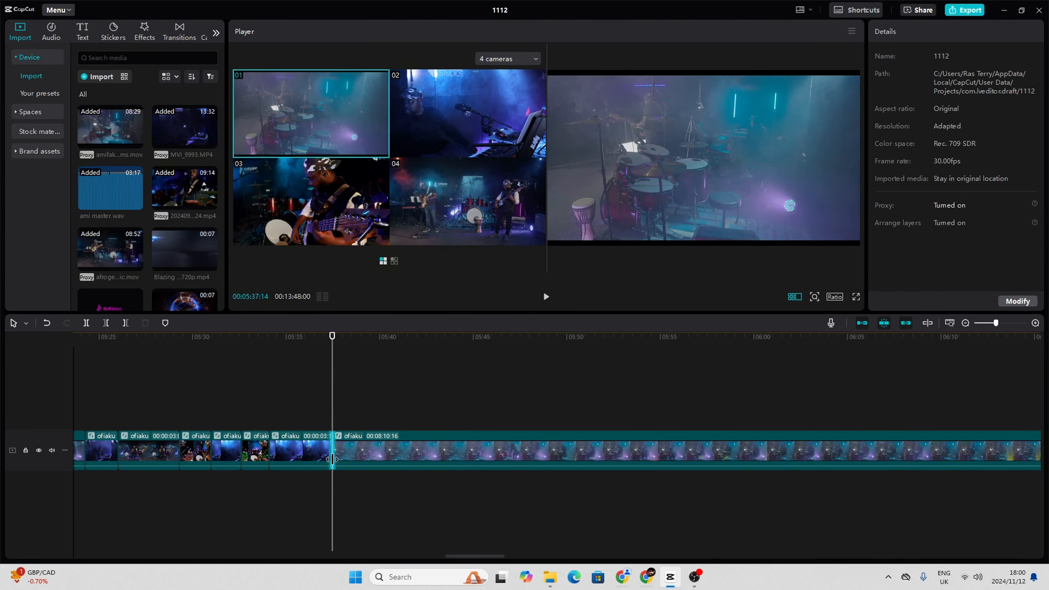
- Play on from 00:05:37:14, live-switching rapidly among cameras 4, 2 and 3, and stop on camera 2 at 00:05:47:24
key(space)
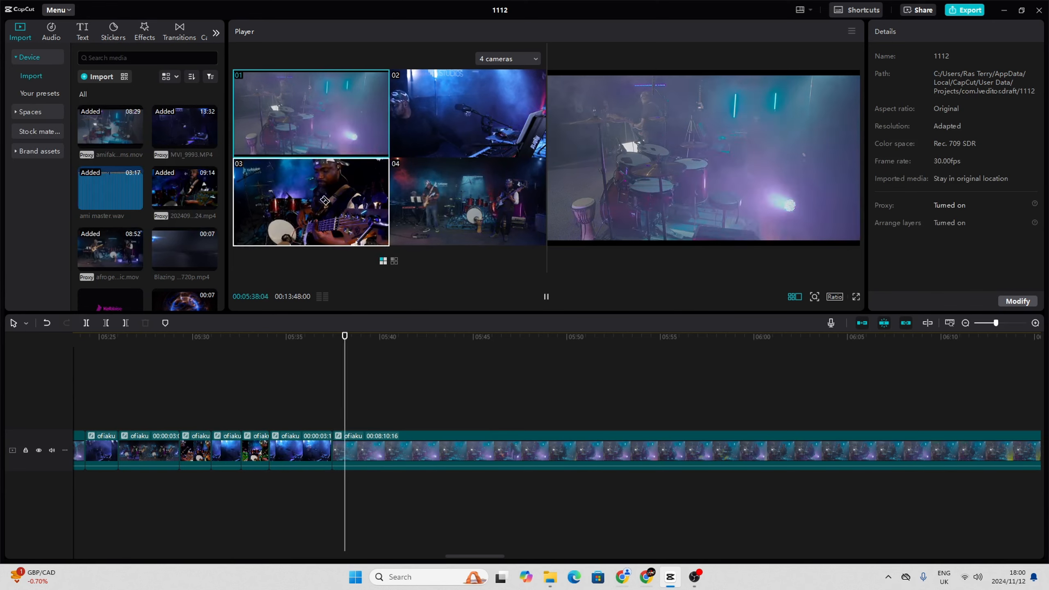
click(427, 211)
click(423, 139)
click(359, 182)
click(420, 138)
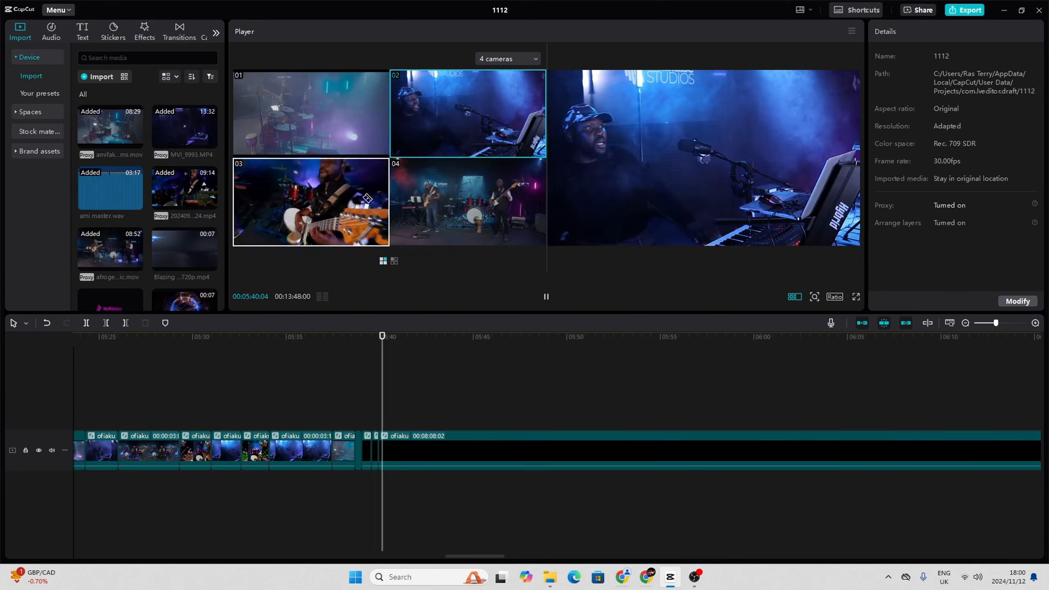
click(359, 182)
click(420, 138)
click(359, 181)
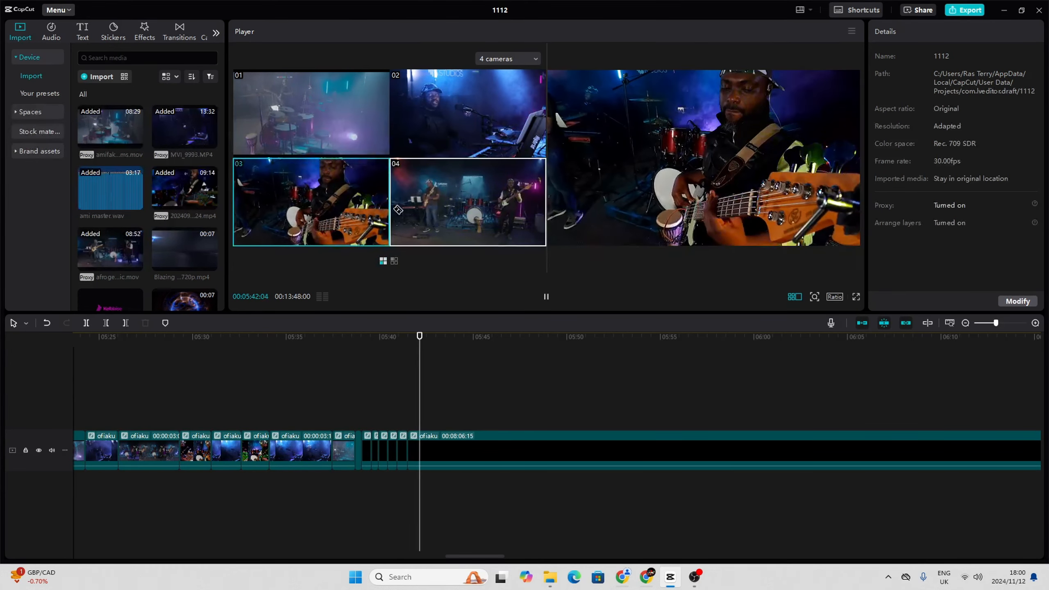
click(433, 207)
click(421, 137)
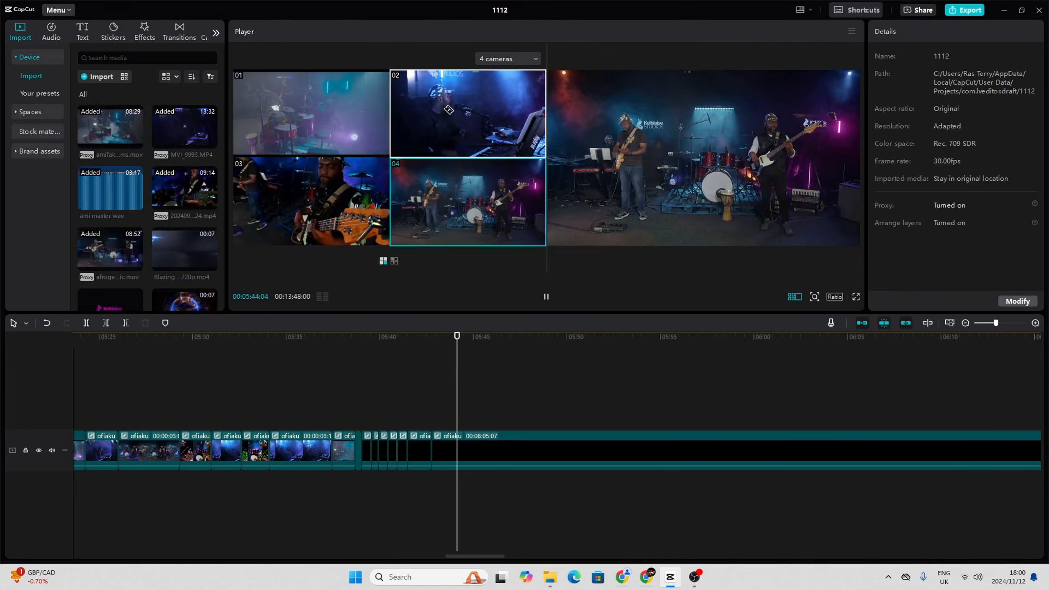
click(345, 214)
click(421, 136)
click(358, 182)
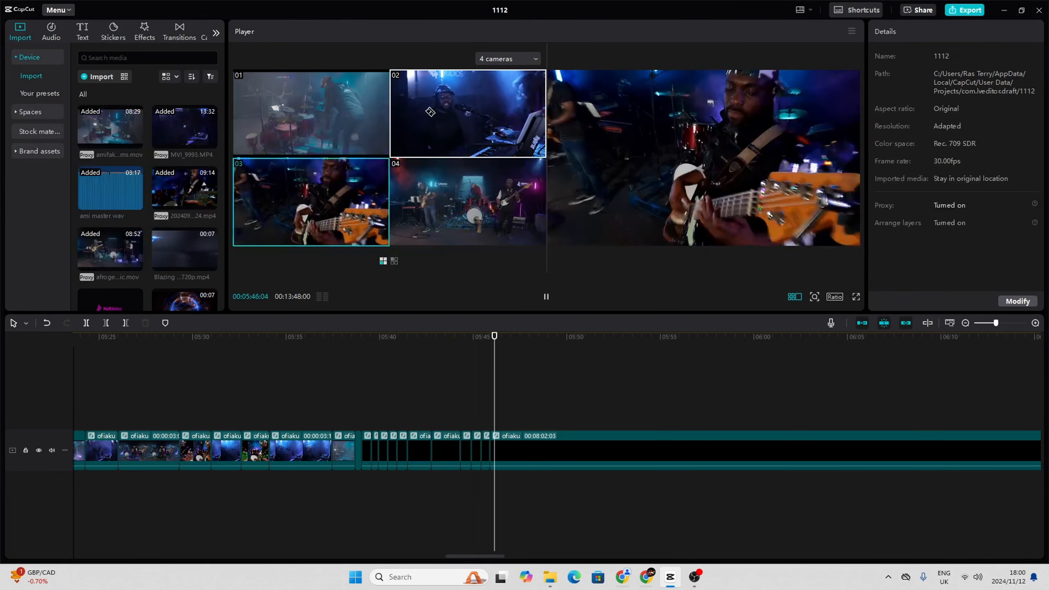
click(421, 137)
click(370, 182)
click(421, 137)
key(space)
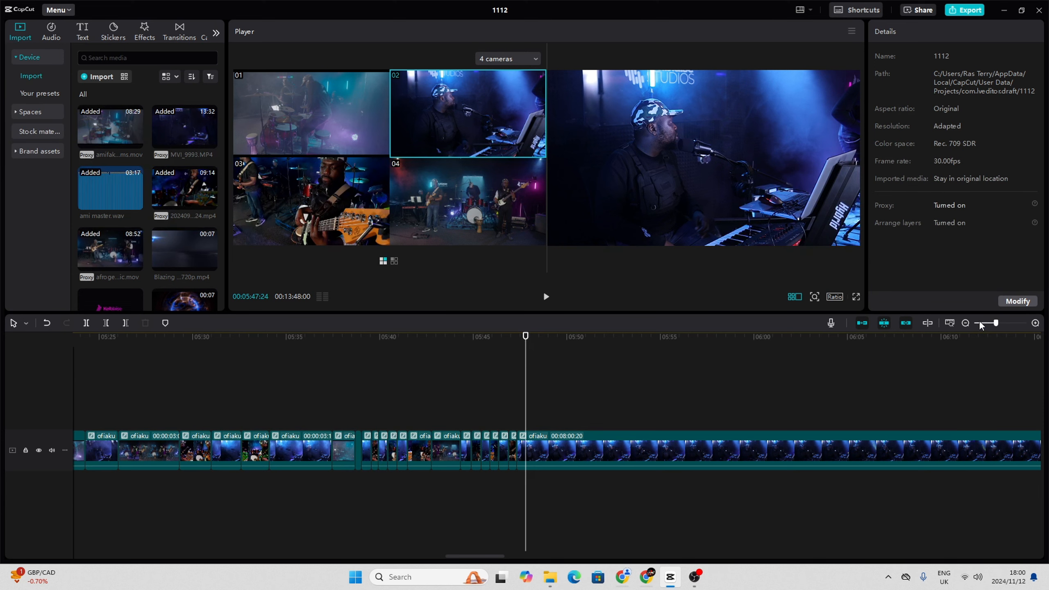
- Trim the end of the last ofiaku segment back to 00:13:30:28
drag(986, 322, 985, 328)
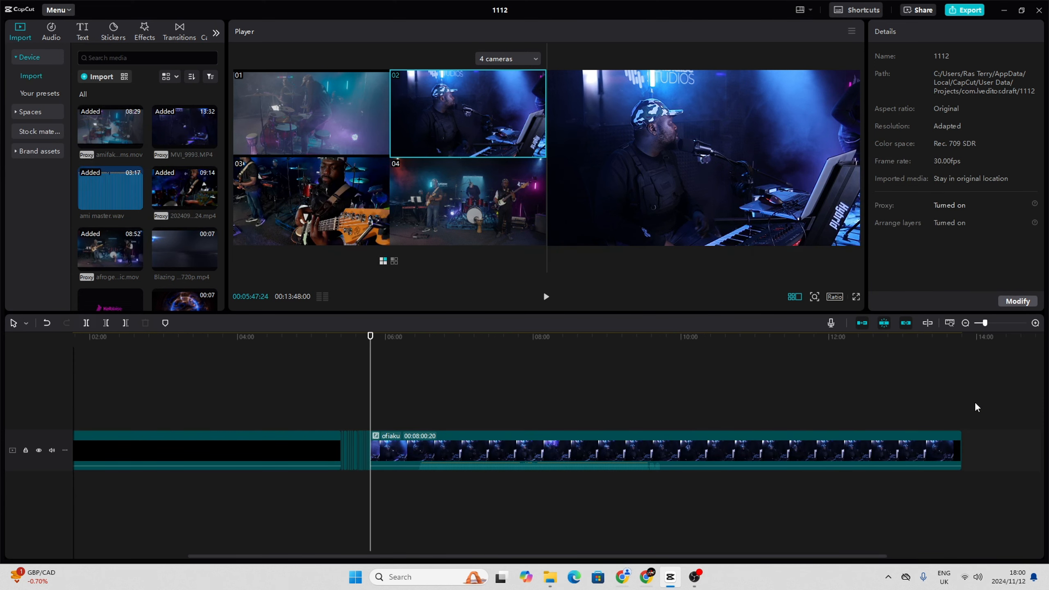
click(941, 403)
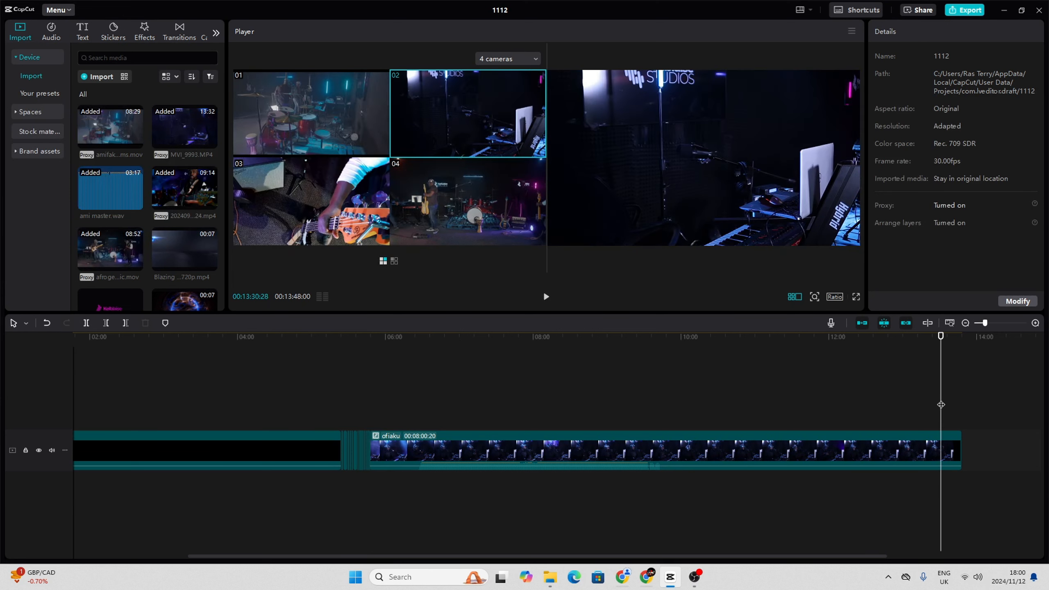
click(941, 446)
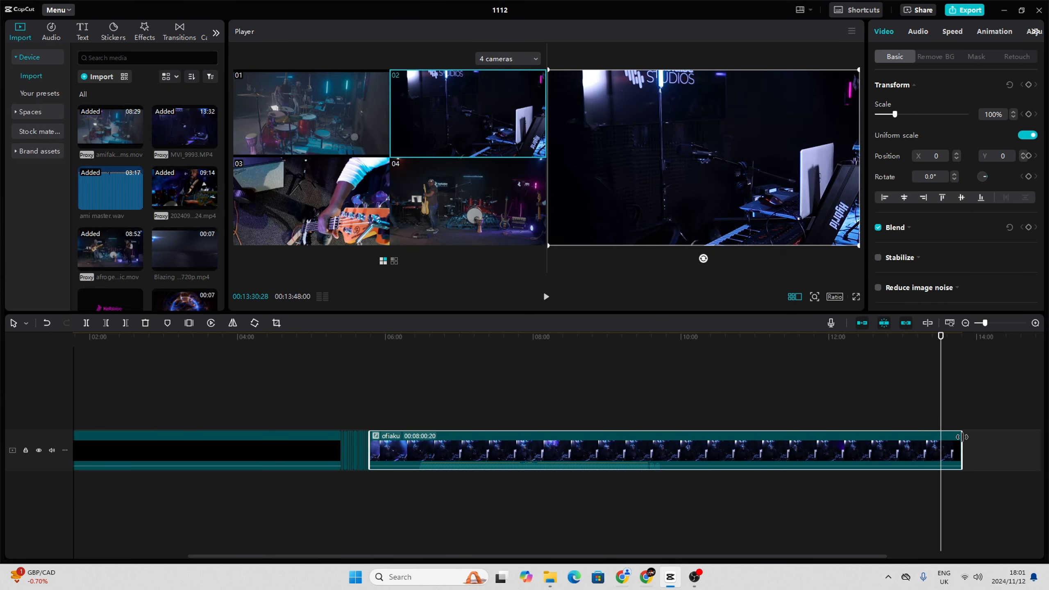
drag(961, 436, 941, 436)
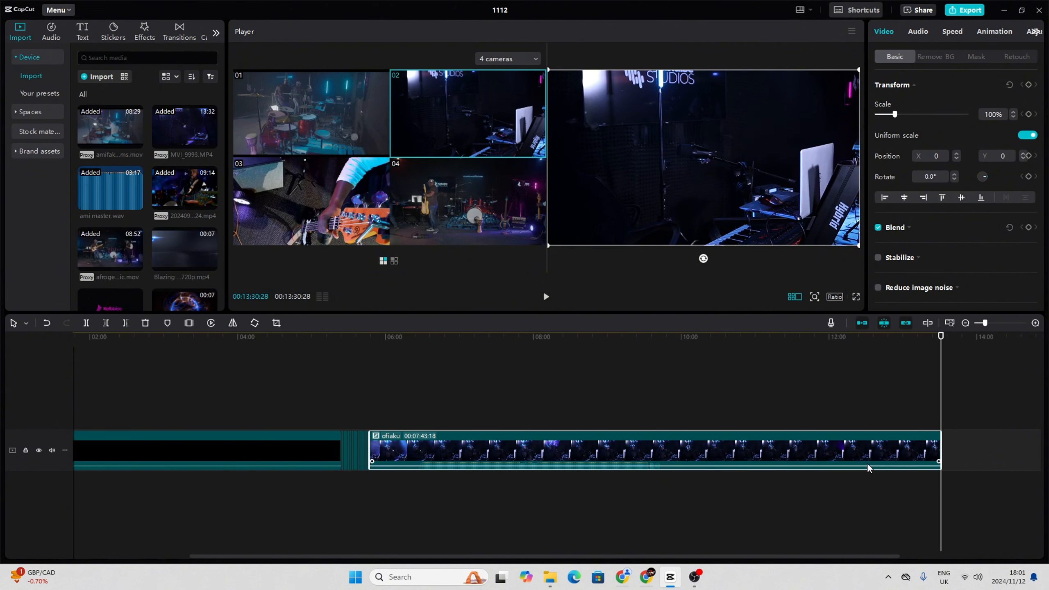
- Trim the opening of the first ofiaku segment up to 00:05:06:28 and check the shortened sequence at a few points
key(Home)
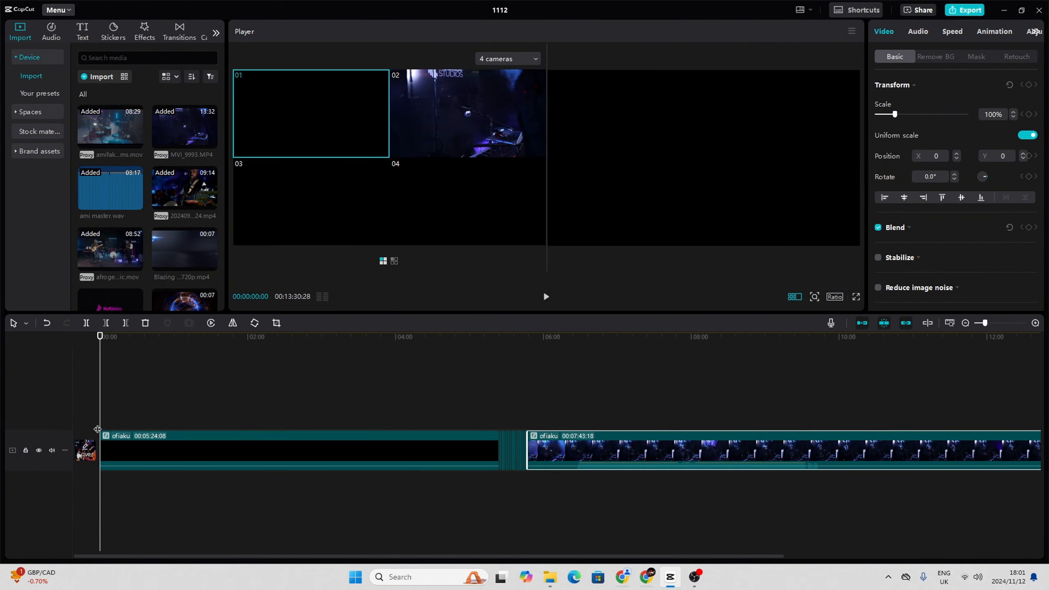
drag(100, 426, 478, 386)
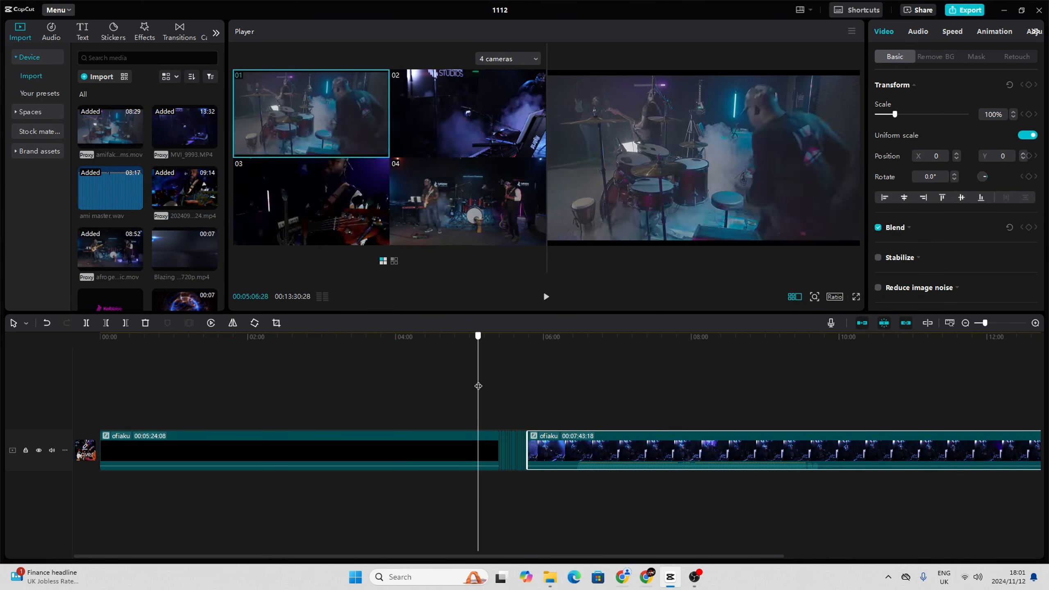
click(450, 446)
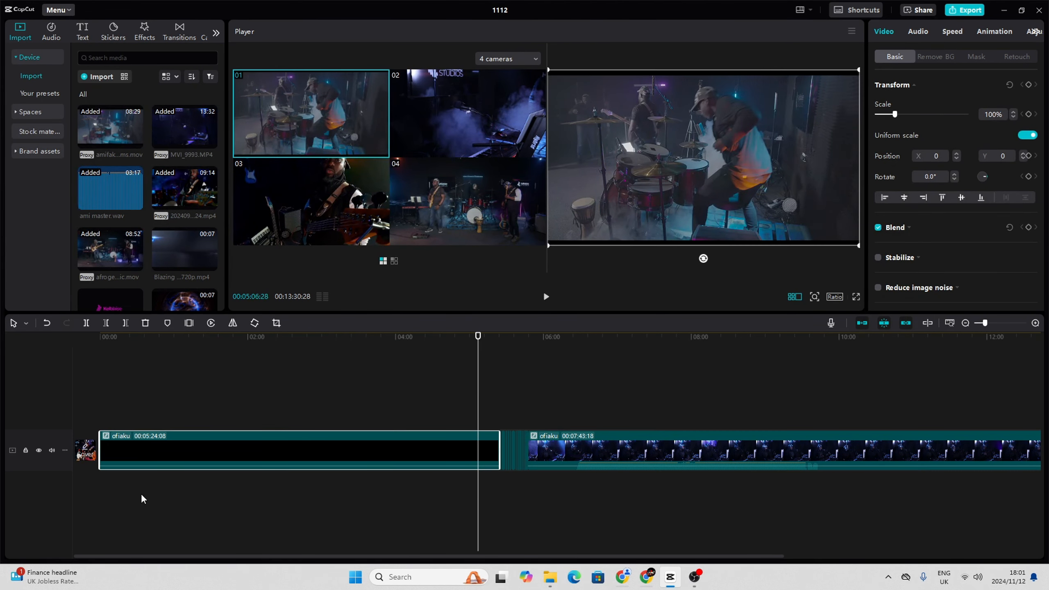
drag(101, 446, 470, 428)
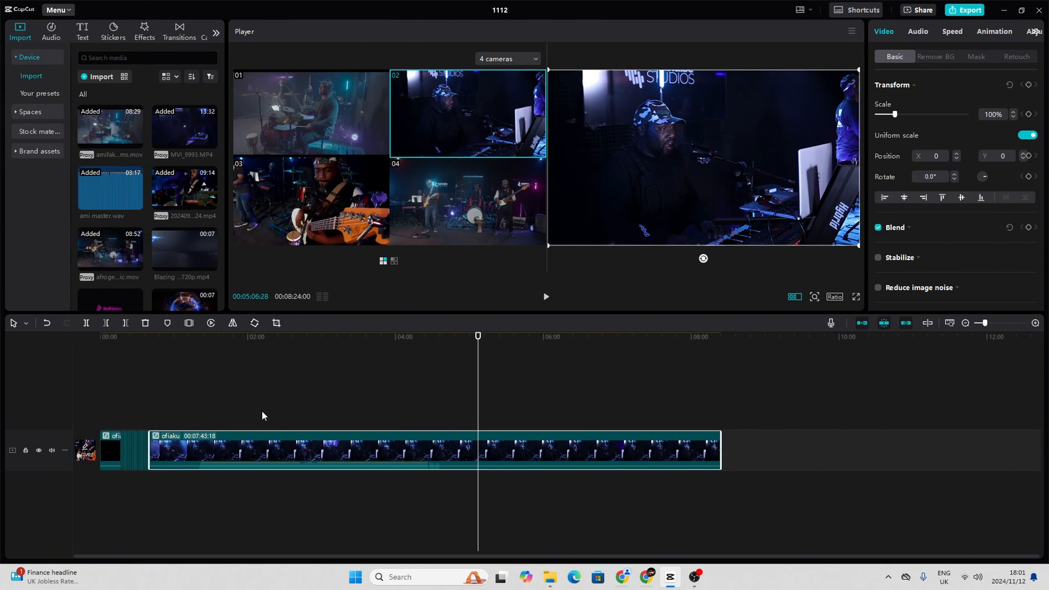
click(213, 410)
click(543, 383)
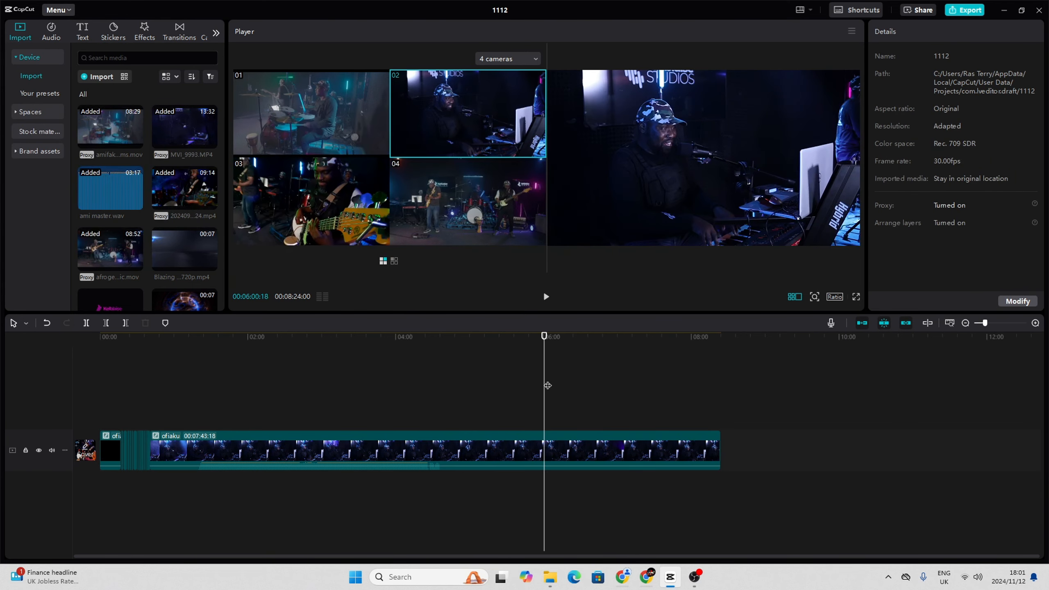